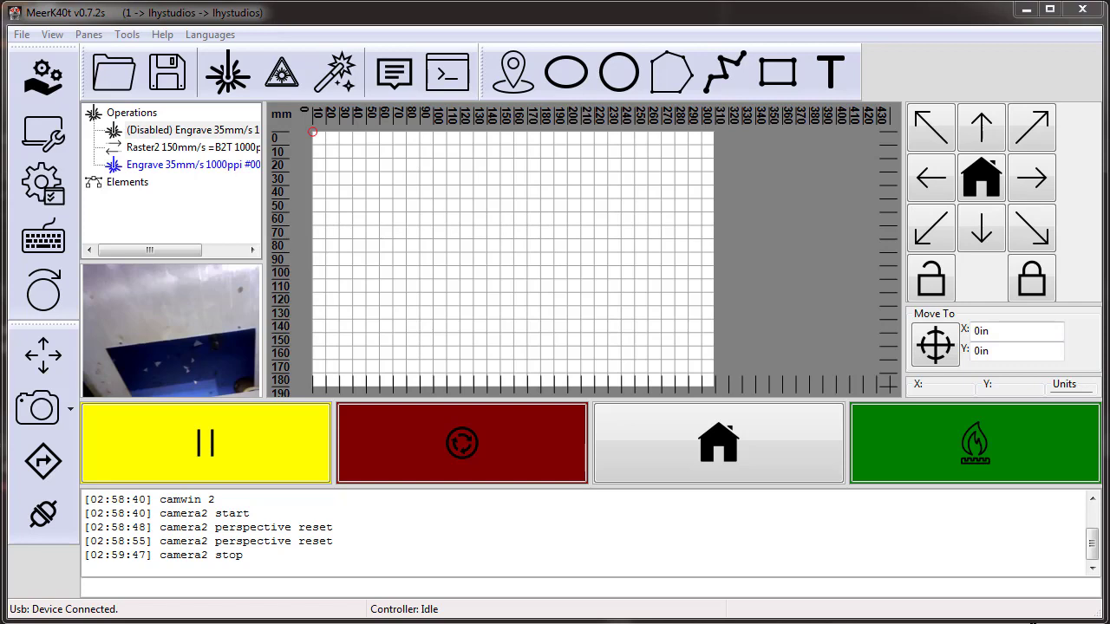
Reconnect the camera from the preview's menu and switch the live preview to Camera 2.
{"action": "right_click", "coordinate": [184, 329]}
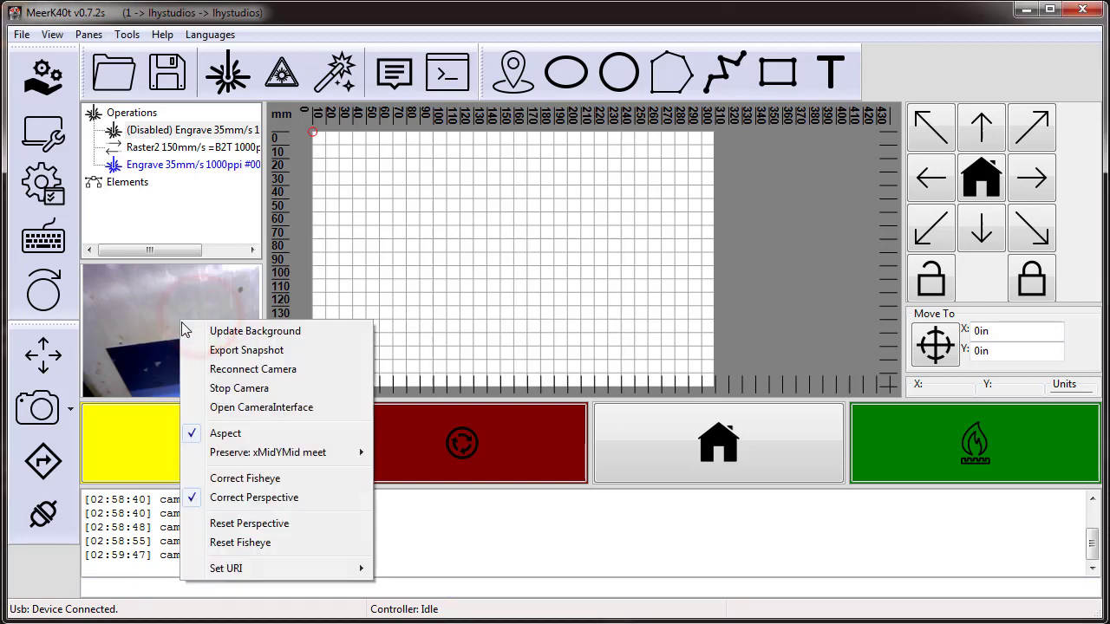
{"action": "left_click", "coordinate": [278, 369]}
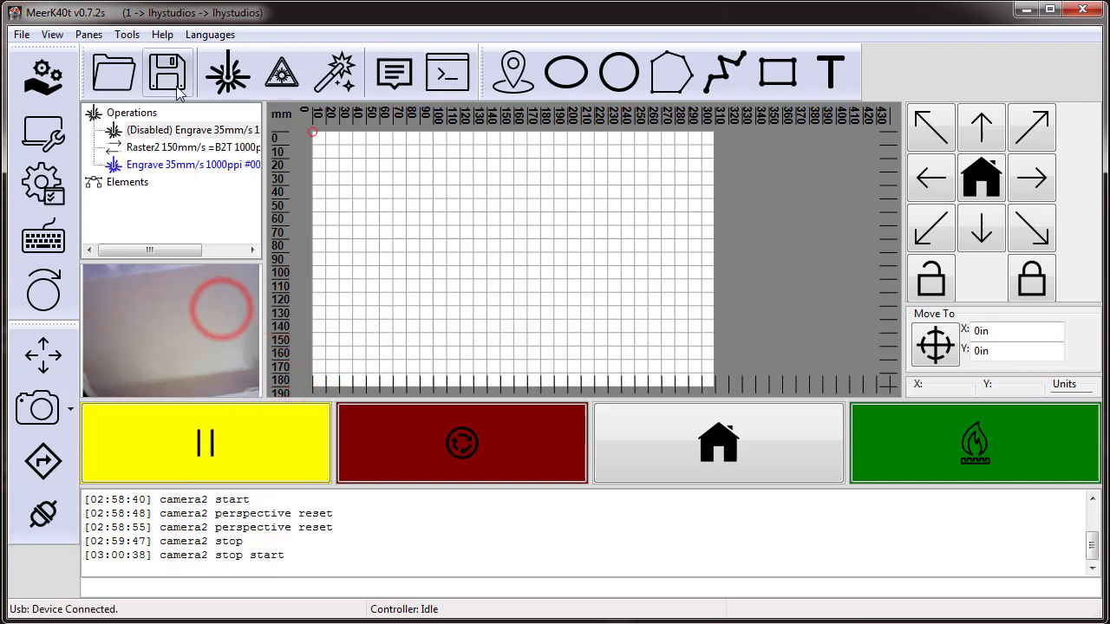
{"action": "left_click", "coordinate": [69, 409]}
{"action": "left_click", "coordinate": [129, 442]}
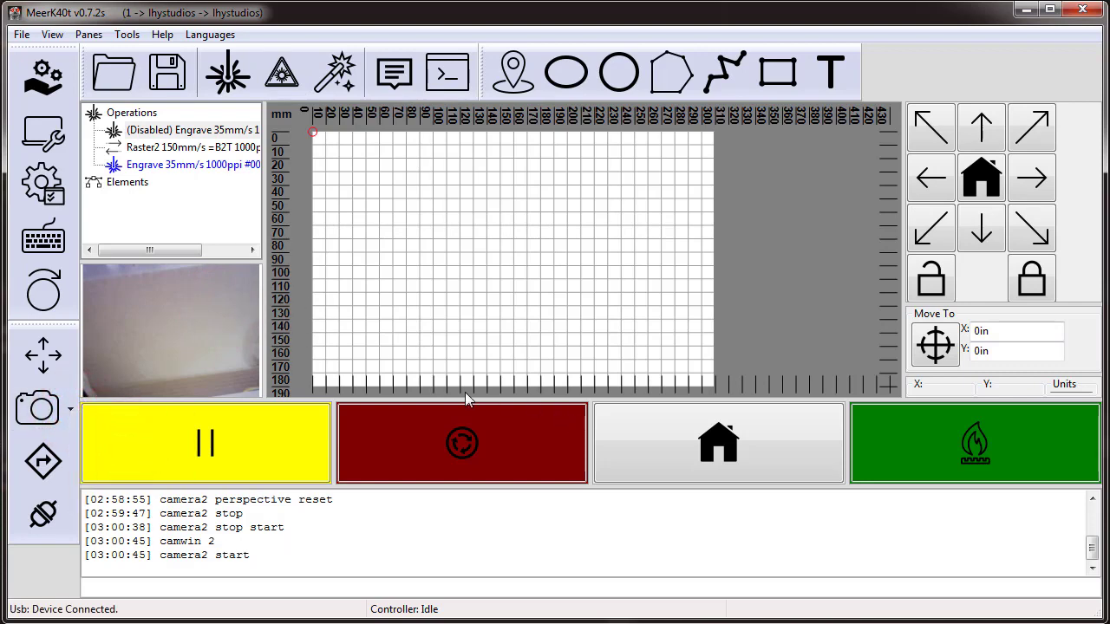
Open the CameraInterface 2 window, move it up and left, and enable Aspect.
{"action": "double_click", "coordinate": [171, 302]}
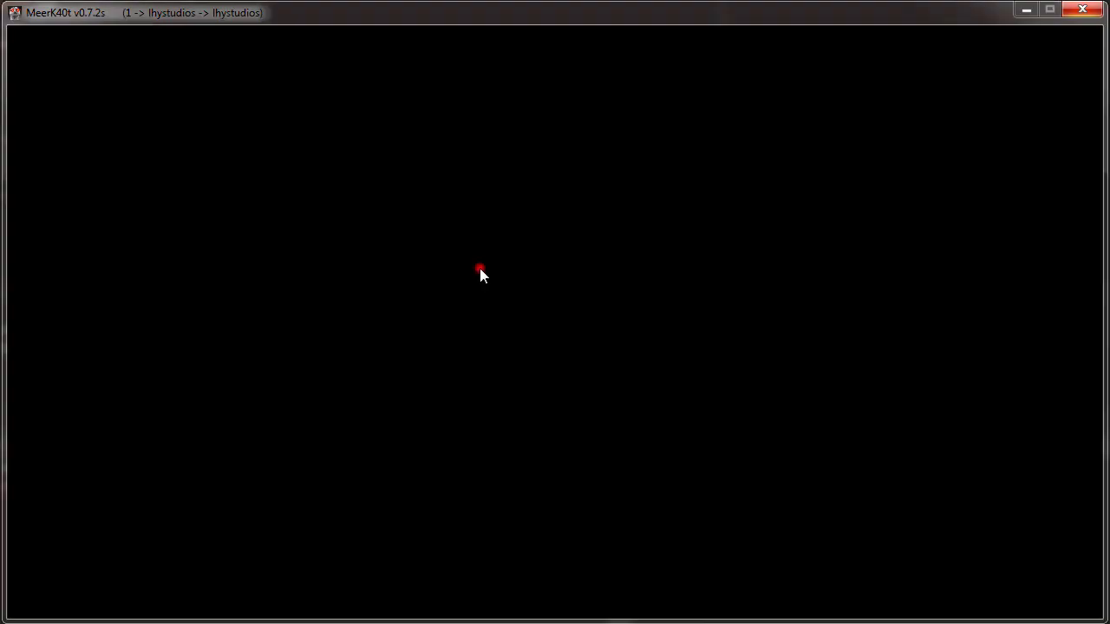
{"action": "right_click", "coordinate": [481, 271]}
{"action": "left_click", "coordinate": [527, 106]}
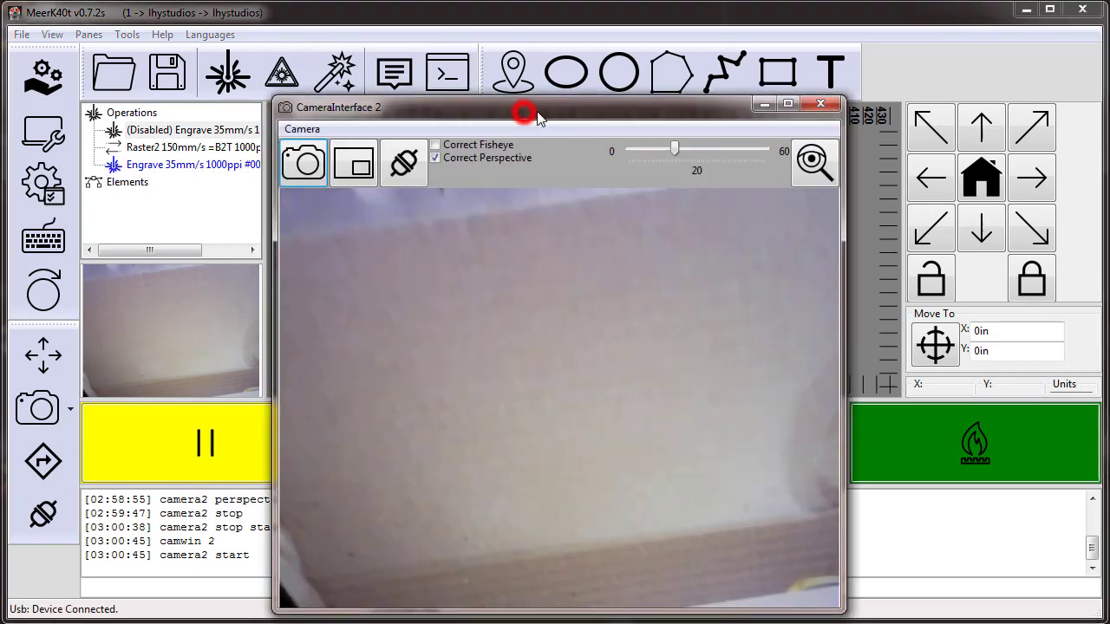
{"action": "left_click_drag", "start_coordinate": [528, 107], "coordinate": [491, 74]}
{"action": "right_click", "coordinate": [512, 274]}
{"action": "left_click", "coordinate": [552, 283]}
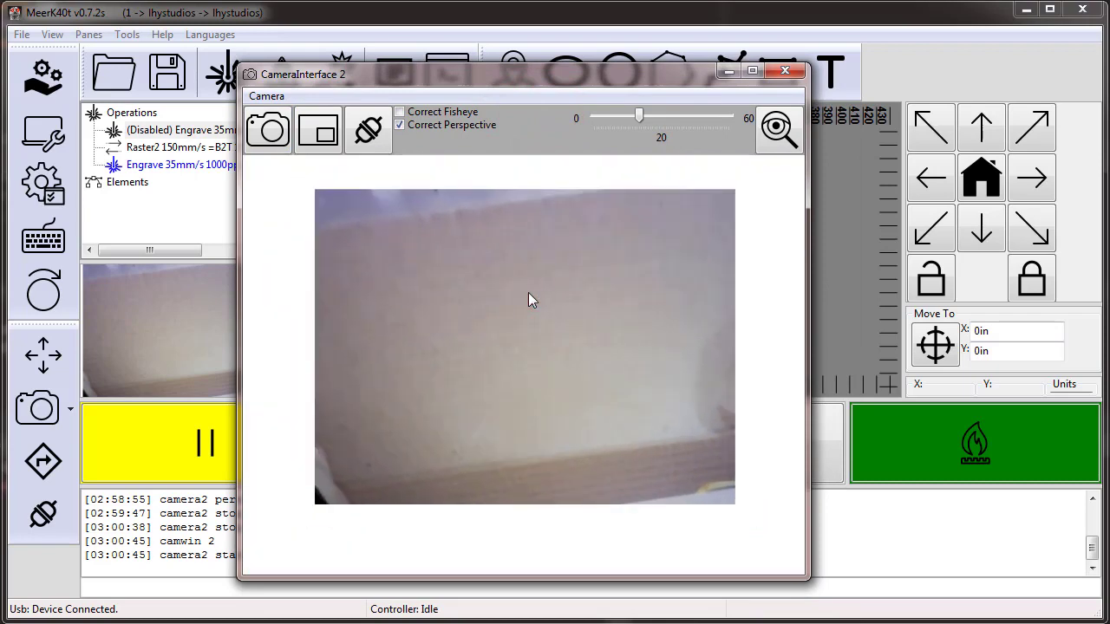
Untick Correct Perspective and reset the perspective markers via Camera > Reset Perspective.
{"action": "left_click", "coordinate": [468, 126]}
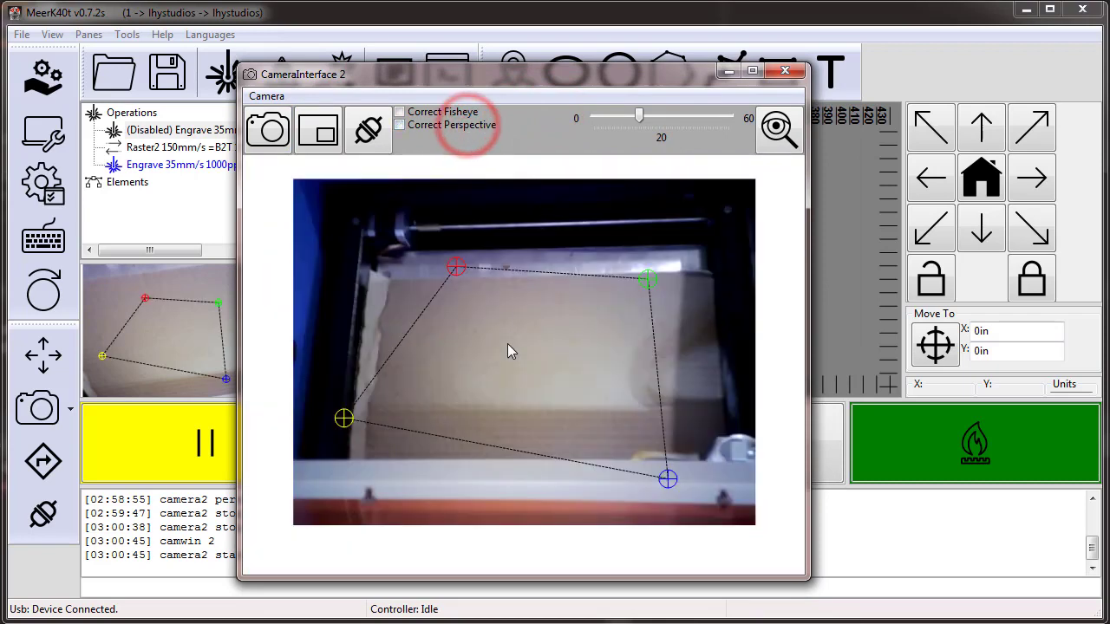
{"action": "left_click_drag", "start_coordinate": [457, 271], "coordinate": [472, 266]}
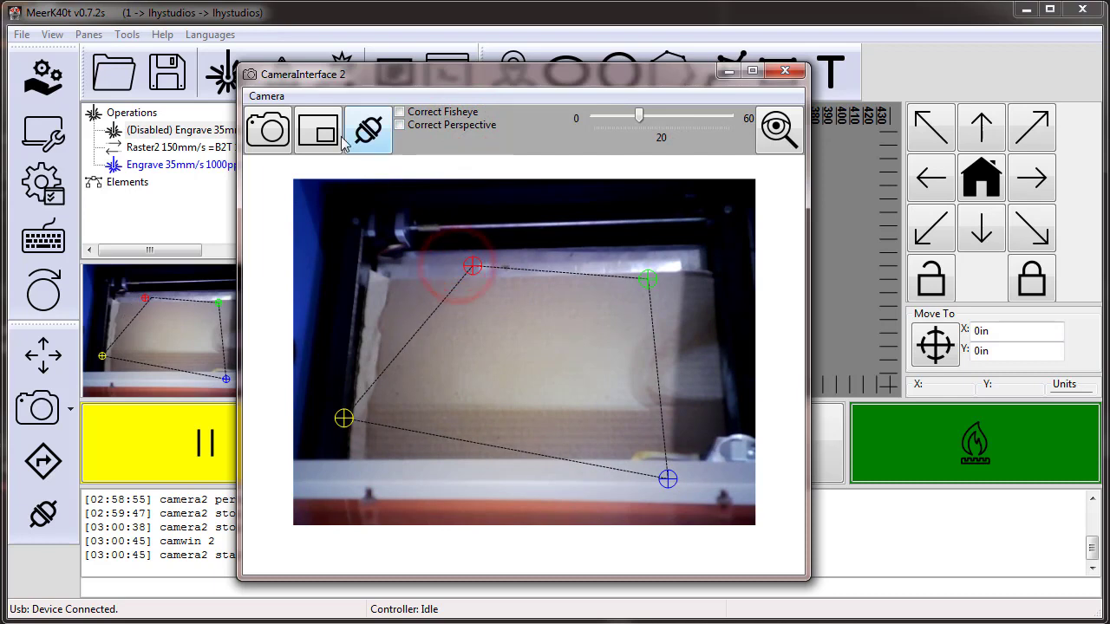
{"action": "left_click", "coordinate": [281, 95]}
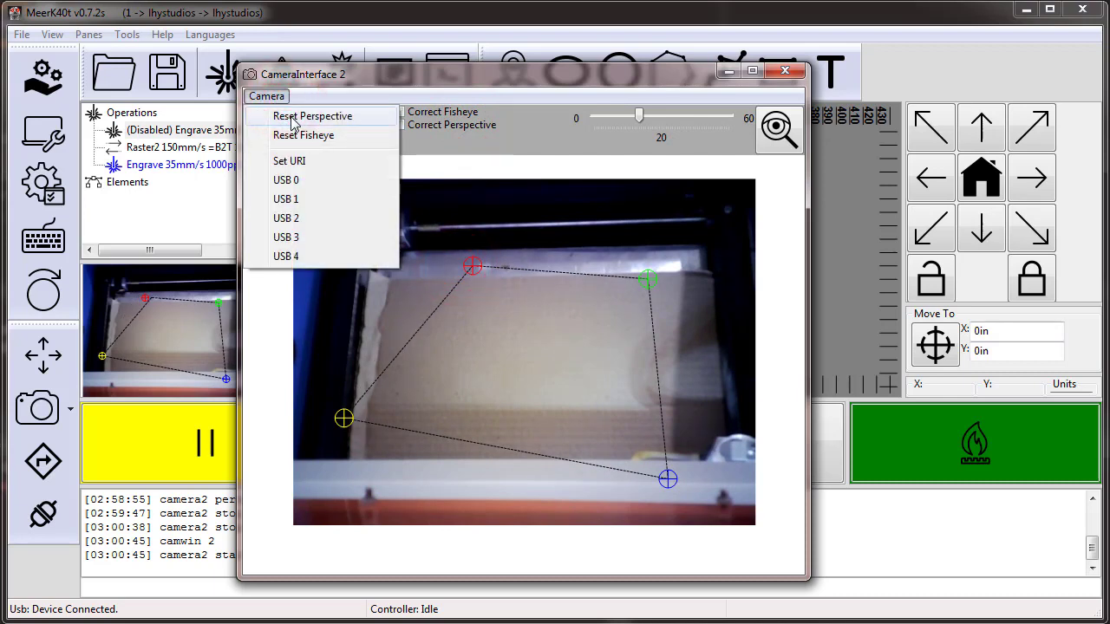
{"action": "left_click", "coordinate": [293, 117]}
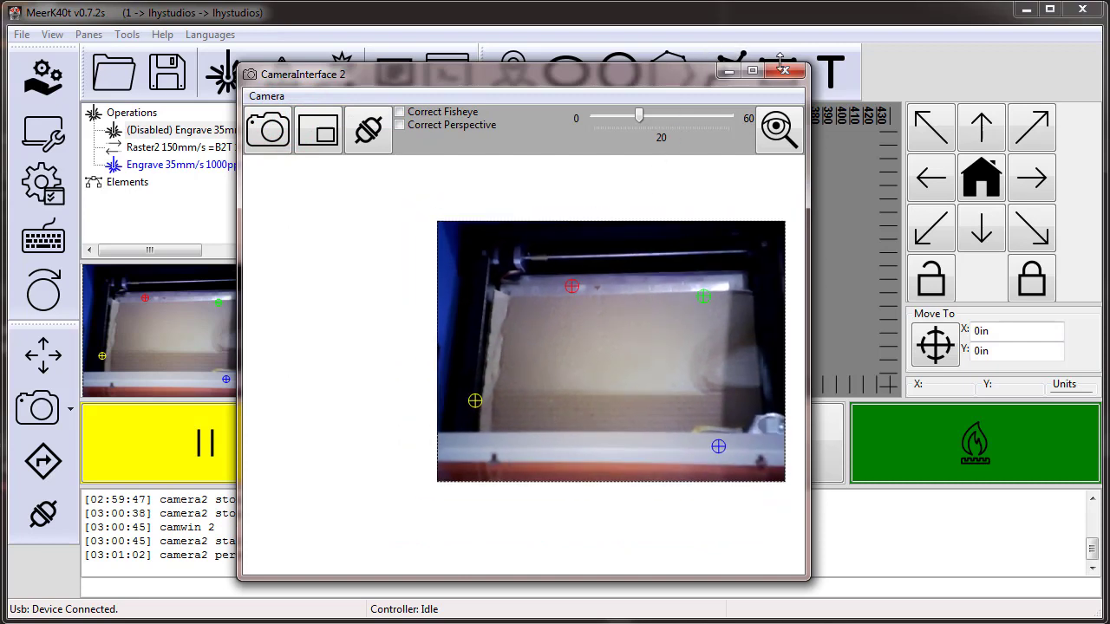
{"action": "left_click", "coordinate": [460, 126]}
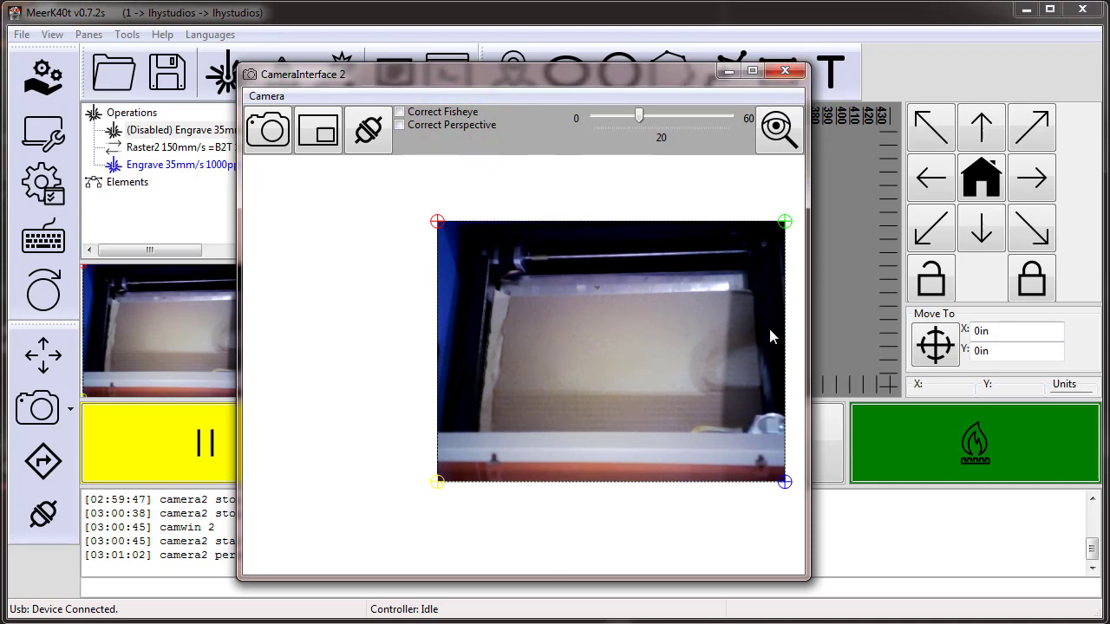
Jog the laser head down and right until it appears in the camera feed.
{"action": "left_click", "coordinate": [991, 231]}
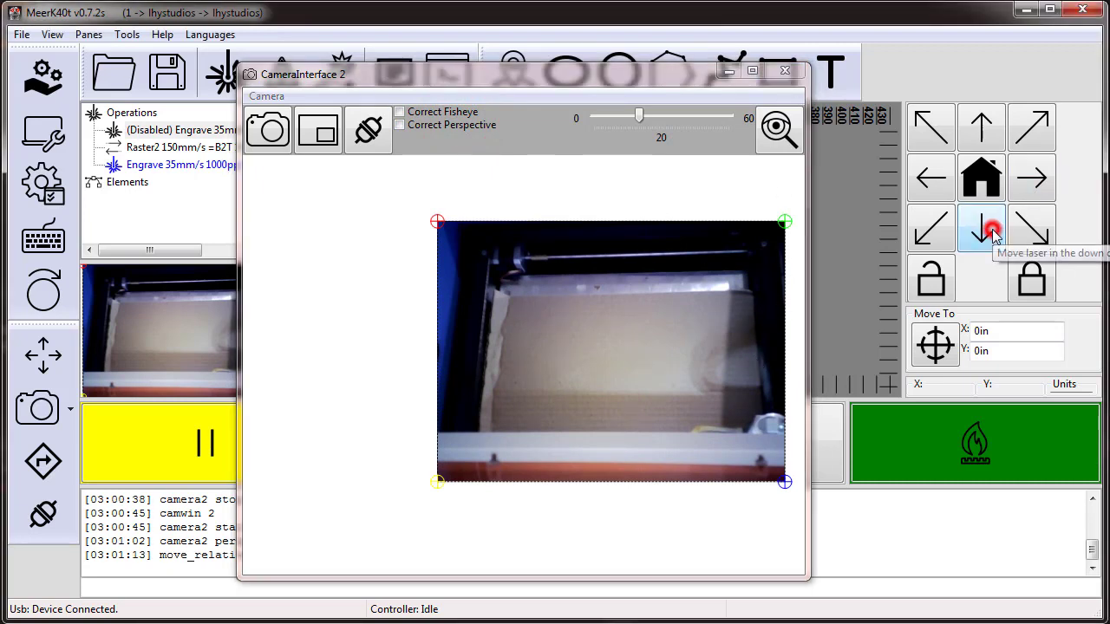
{"action": "left_click", "coordinate": [990, 233]}
{"action": "left_click", "coordinate": [991, 230]}
{"action": "left_click", "coordinate": [991, 230]}
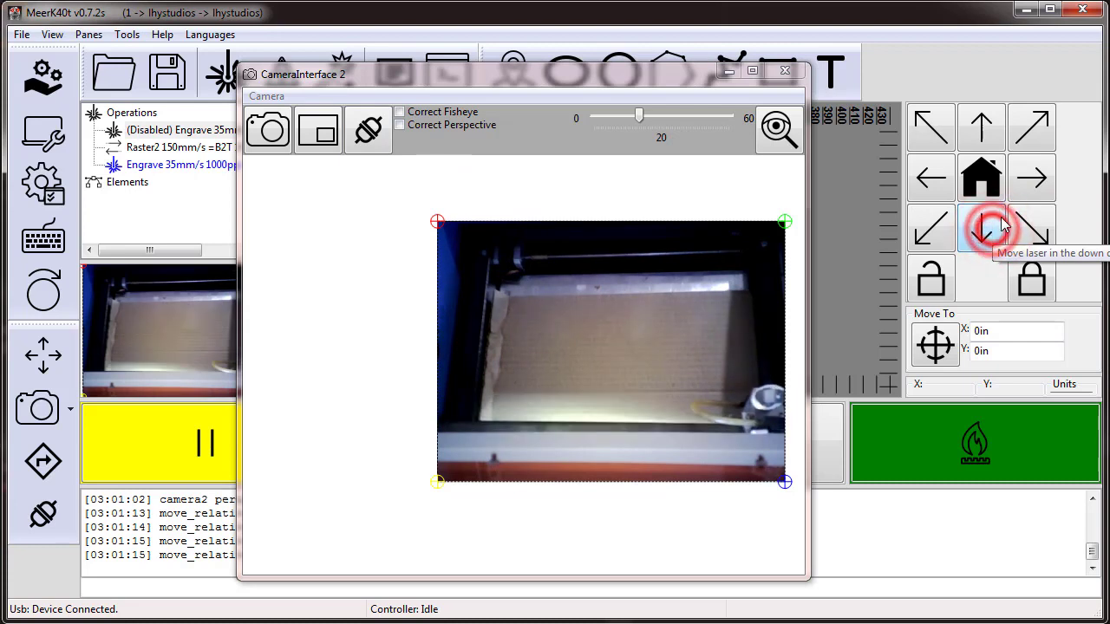
{"action": "left_click", "coordinate": [990, 231]}
{"action": "left_click", "coordinate": [1037, 181]}
{"action": "left_click", "coordinate": [1039, 184]}
{"action": "left_click", "coordinate": [1040, 184]}
{"action": "left_click", "coordinate": [980, 231]}
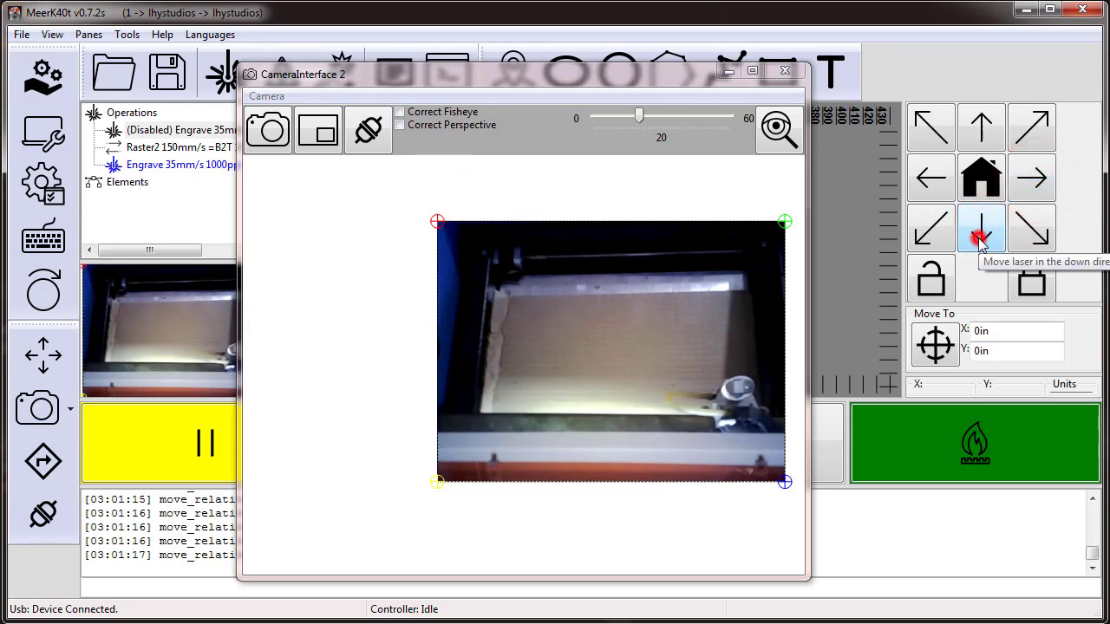
{"action": "left_click", "coordinate": [981, 234]}
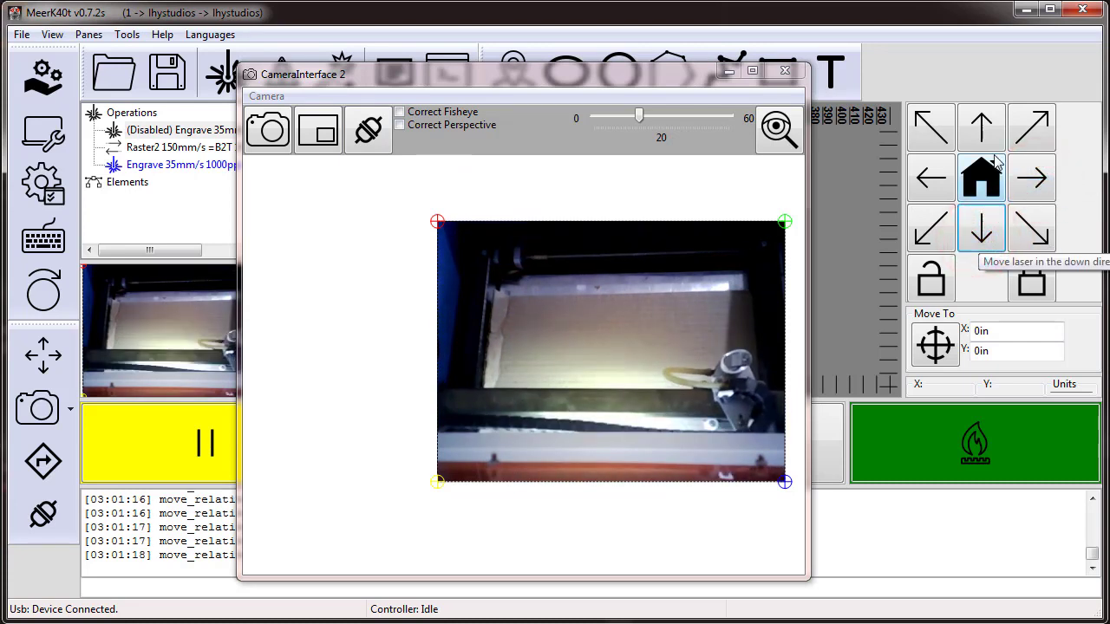
{"action": "left_click", "coordinate": [982, 129]}
{"action": "left_click", "coordinate": [996, 135]}
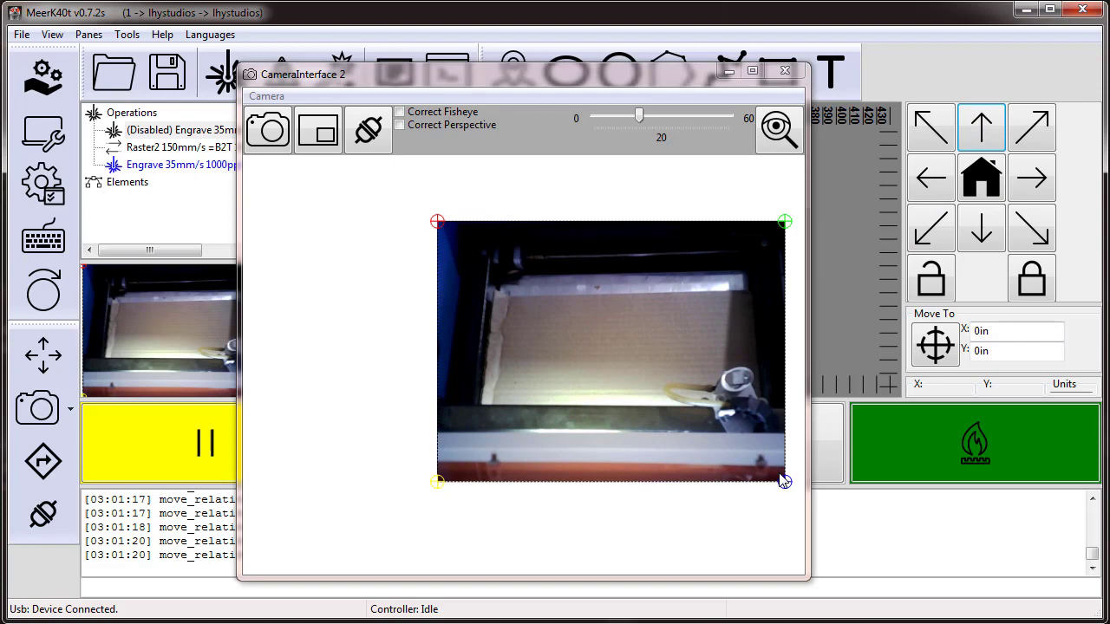
Drag the red marker to the bottom-right and blue to the top-left, briefly checking perspective correction.
{"action": "mouse_move", "coordinate": [783, 482]}
{"action": "left_mouse_down"}
{"action": "mouse_move", "coordinate": [607, 345]}
{"action": "mouse_move", "coordinate": [482, 278]}
{"action": "left_mouse_up"}
{"action": "mouse_move", "coordinate": [439, 224]}
{"action": "left_mouse_down"}
{"action": "mouse_move", "coordinate": [785, 507]}
{"action": "mouse_move", "coordinate": [785, 485]}
{"action": "left_mouse_up"}
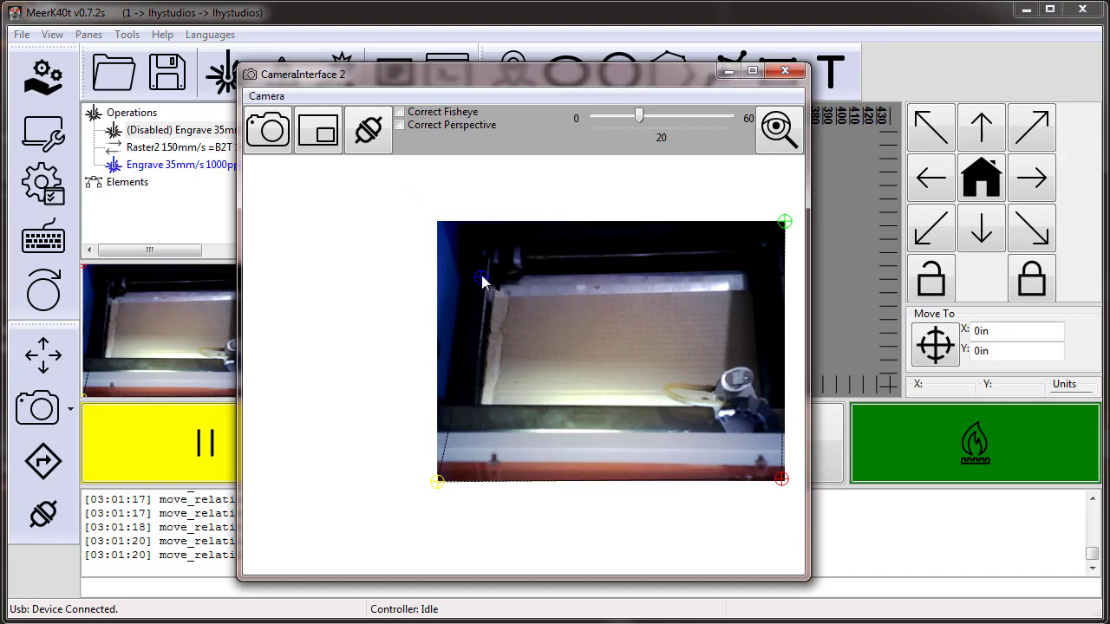
{"action": "left_click_drag", "start_coordinate": [483, 280], "coordinate": [436, 223]}
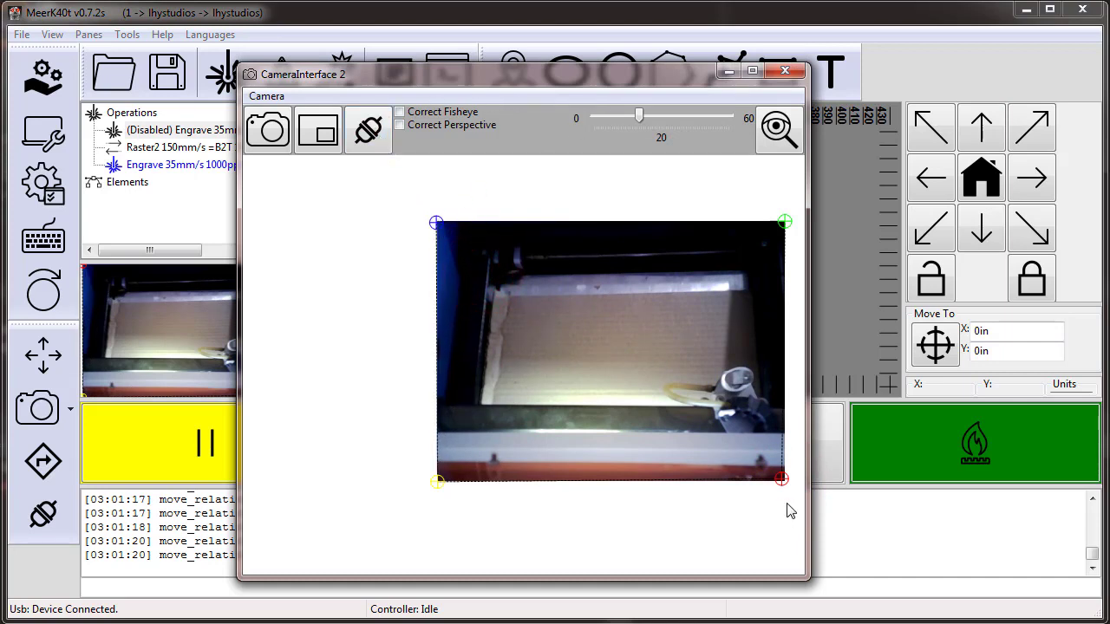
{"action": "left_click_drag", "start_coordinate": [782, 479], "coordinate": [786, 481]}
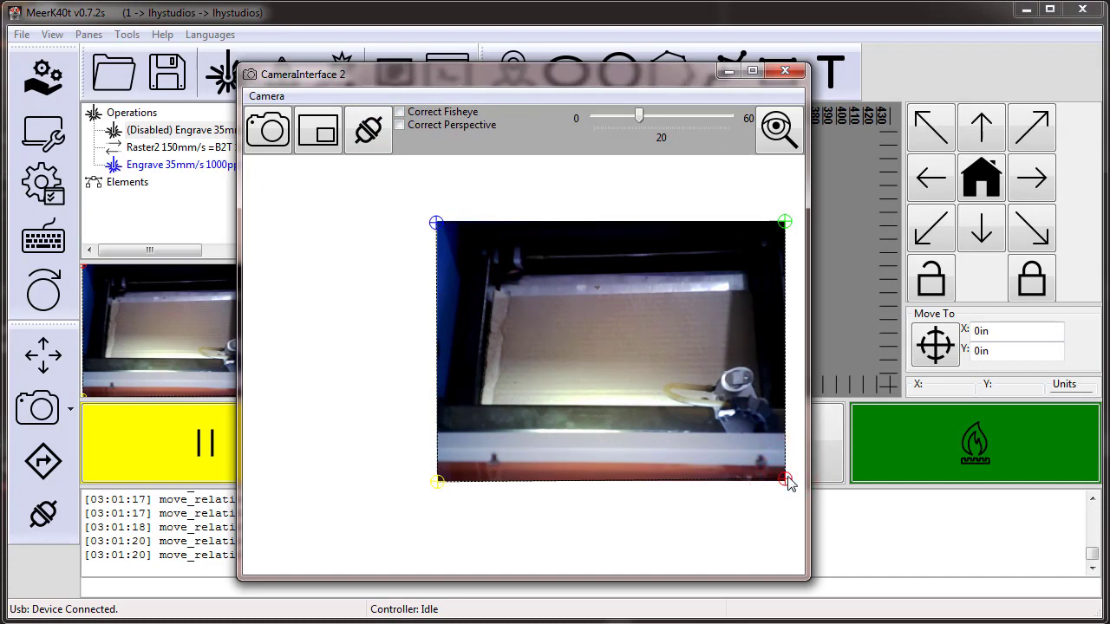
{"action": "left_click", "coordinate": [318, 129]}
{"action": "left_click", "coordinate": [445, 127]}
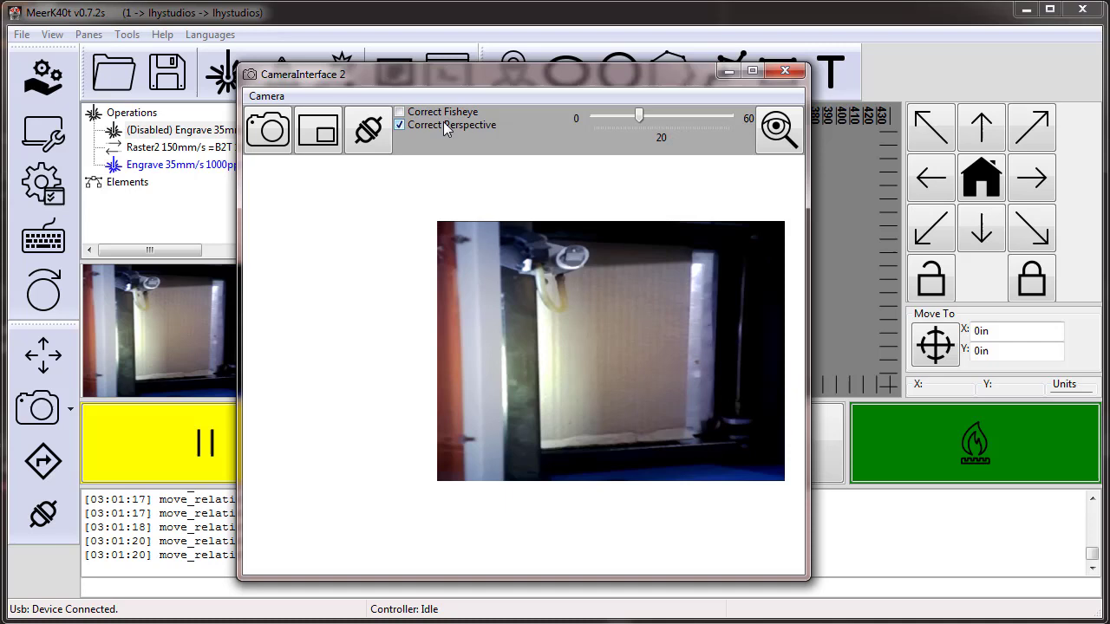
{"action": "left_click", "coordinate": [444, 126]}
Place the yellow marker at the top-right and the green marker at the bottom-left.
{"action": "left_click_drag", "start_coordinate": [785, 222], "coordinate": [520, 403]}
{"action": "left_click_drag", "start_coordinate": [439, 483], "coordinate": [779, 226]}
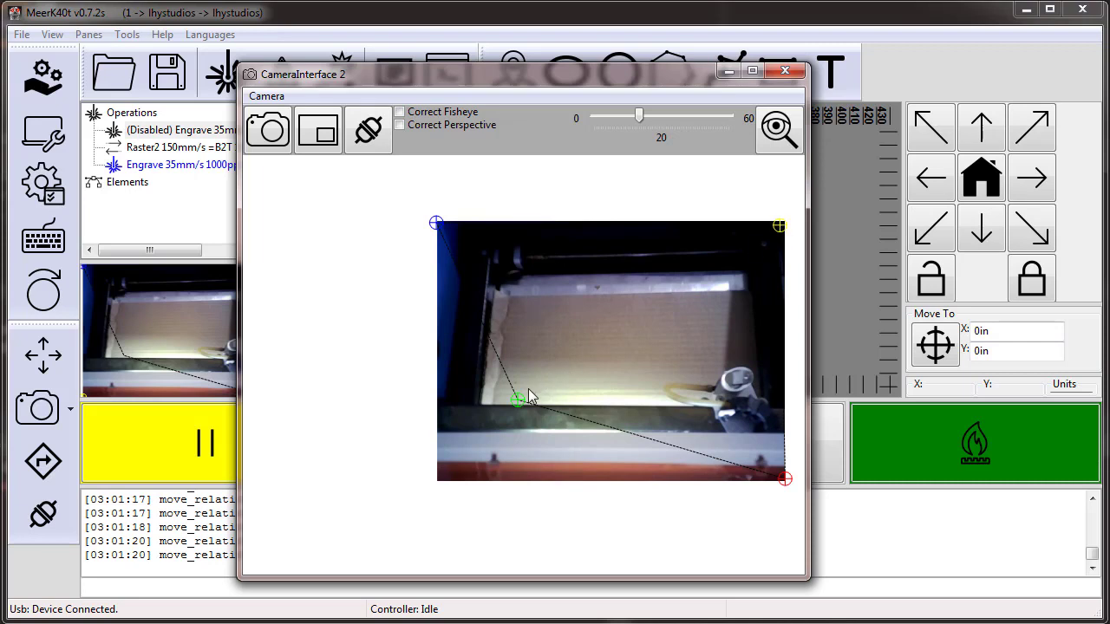
{"action": "left_click_drag", "start_coordinate": [518, 399], "coordinate": [440, 487]}
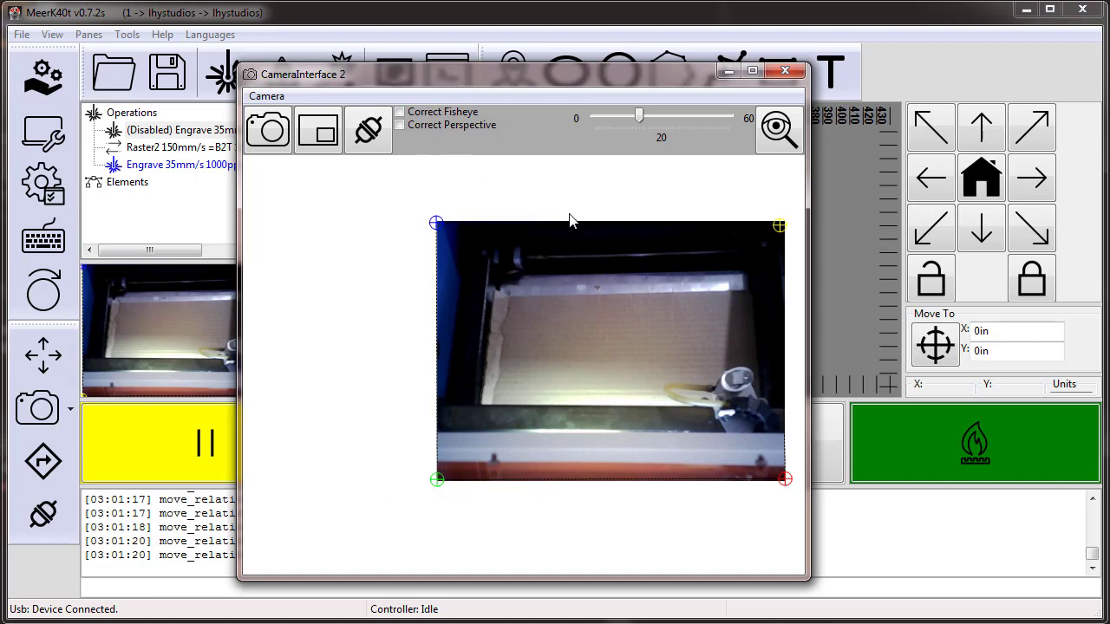
{"action": "left_click_drag", "start_coordinate": [779, 226], "coordinate": [784, 224]}
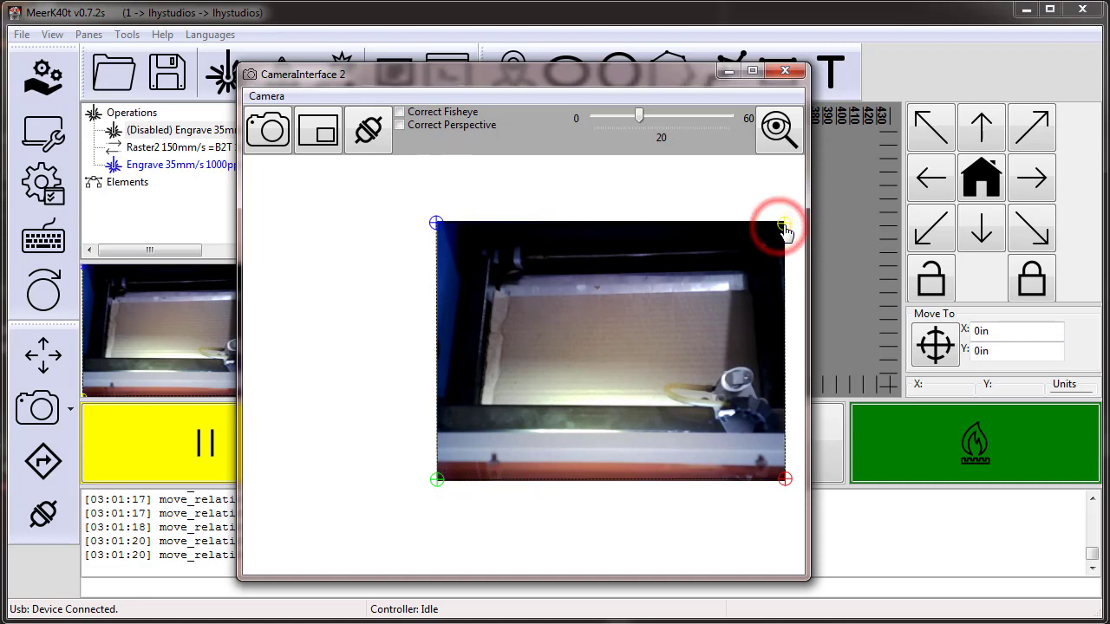
Tick Correct Perspective, jog the head right and down, then send it home.
{"action": "left_click", "coordinate": [415, 126]}
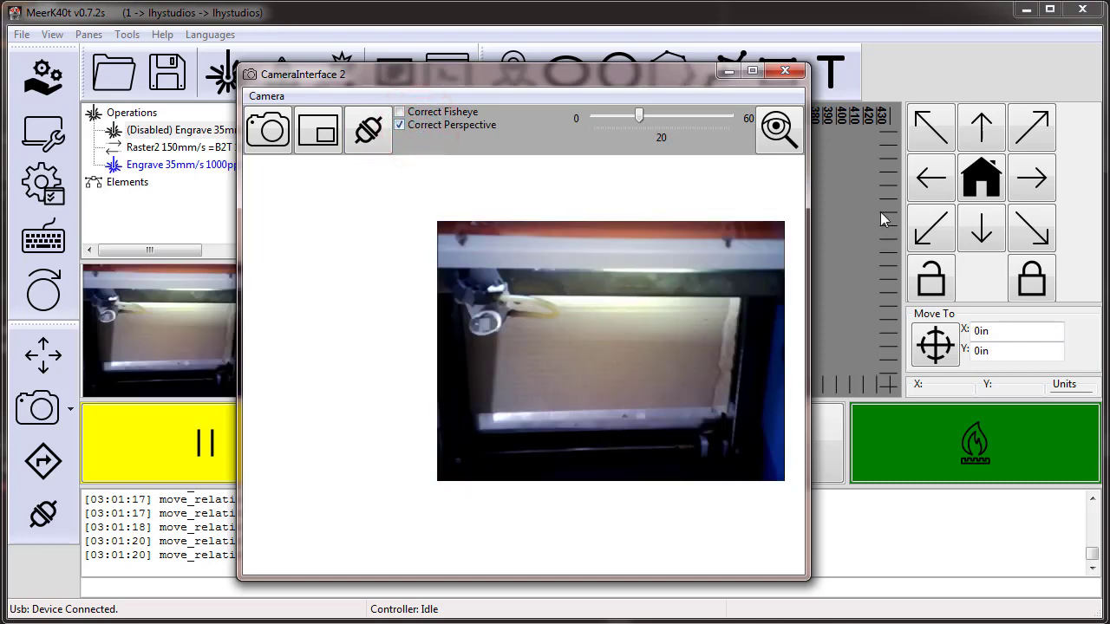
{"action": "left_click", "coordinate": [1031, 180]}
{"action": "left_click", "coordinate": [1034, 182]}
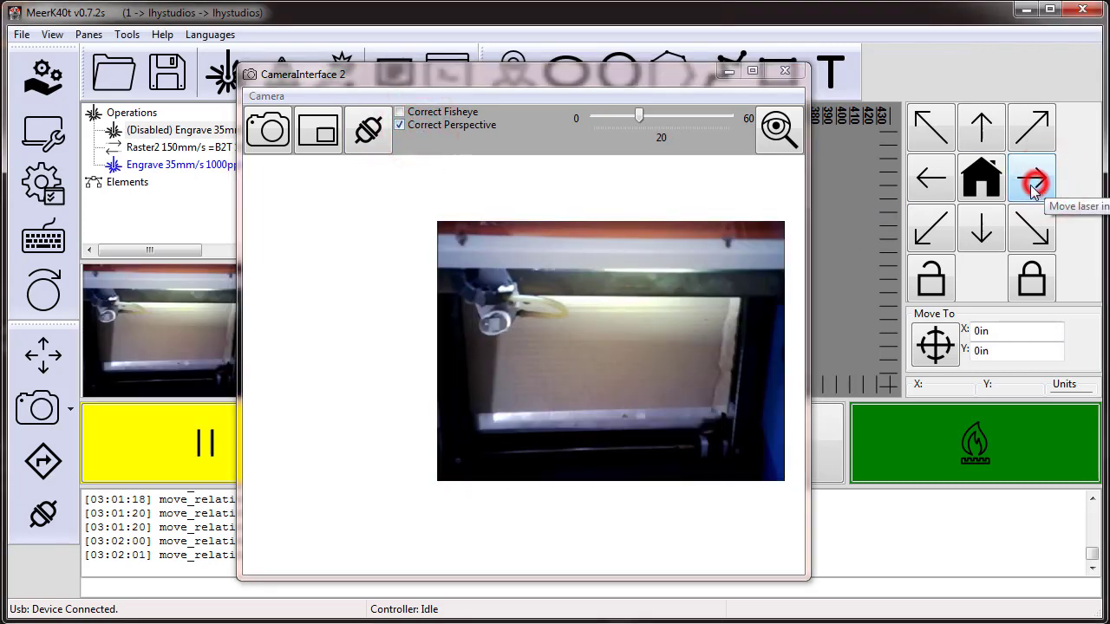
{"action": "left_click", "coordinate": [981, 224]}
{"action": "left_click", "coordinate": [984, 224]}
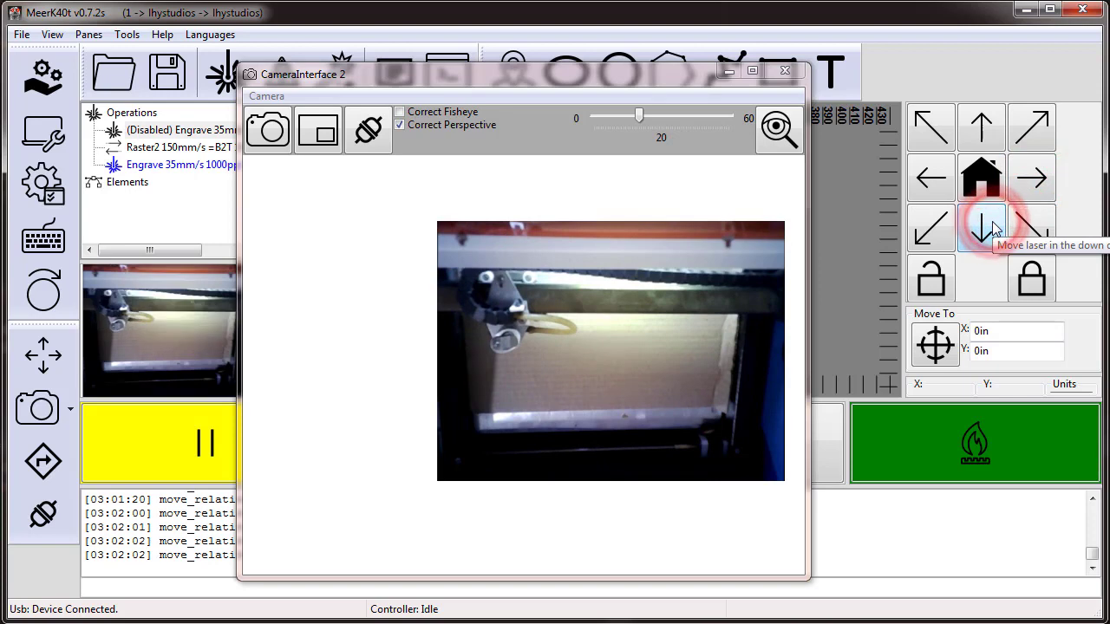
{"action": "left_click", "coordinate": [979, 177]}
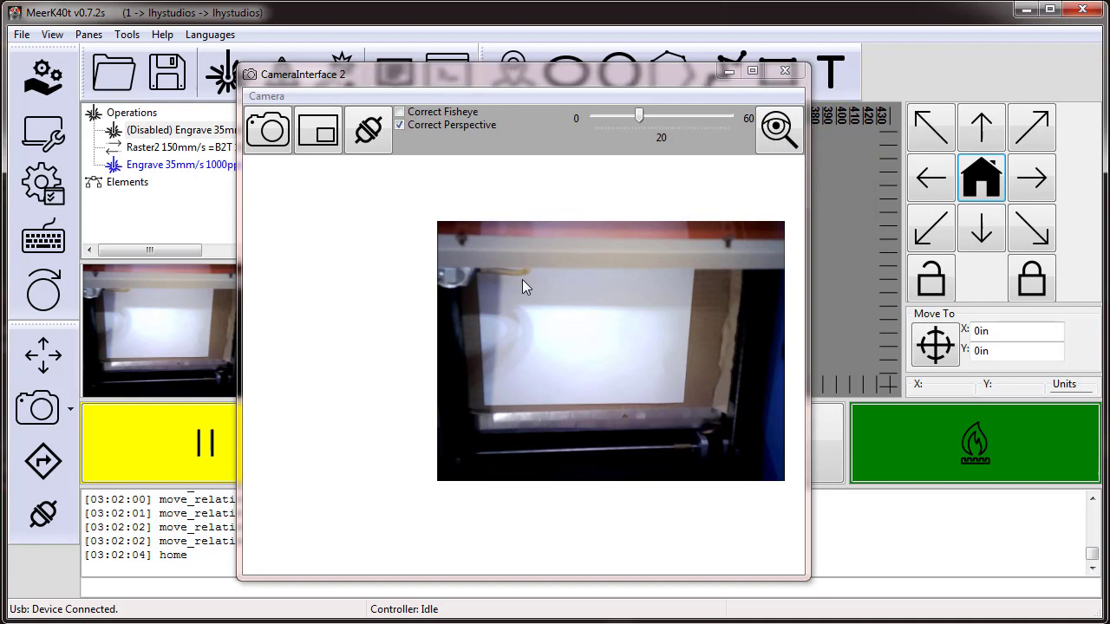
{"action": "left_click_drag", "start_coordinate": [489, 75], "coordinate": [375, 108]}
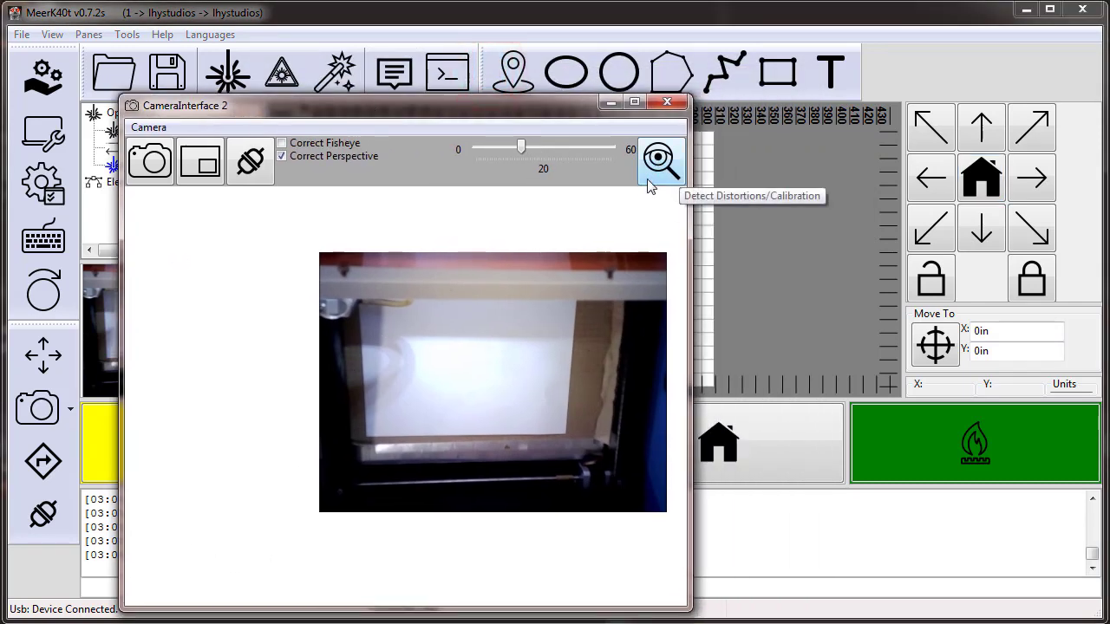
Close the camera view and create a 50 mm square with the console command 'rect 0 0 50mm 50mm'.
{"action": "left_click", "coordinate": [668, 105]}
{"action": "middle_click_drag", "start_coordinate": [351, 276], "coordinate": [414, 280]}
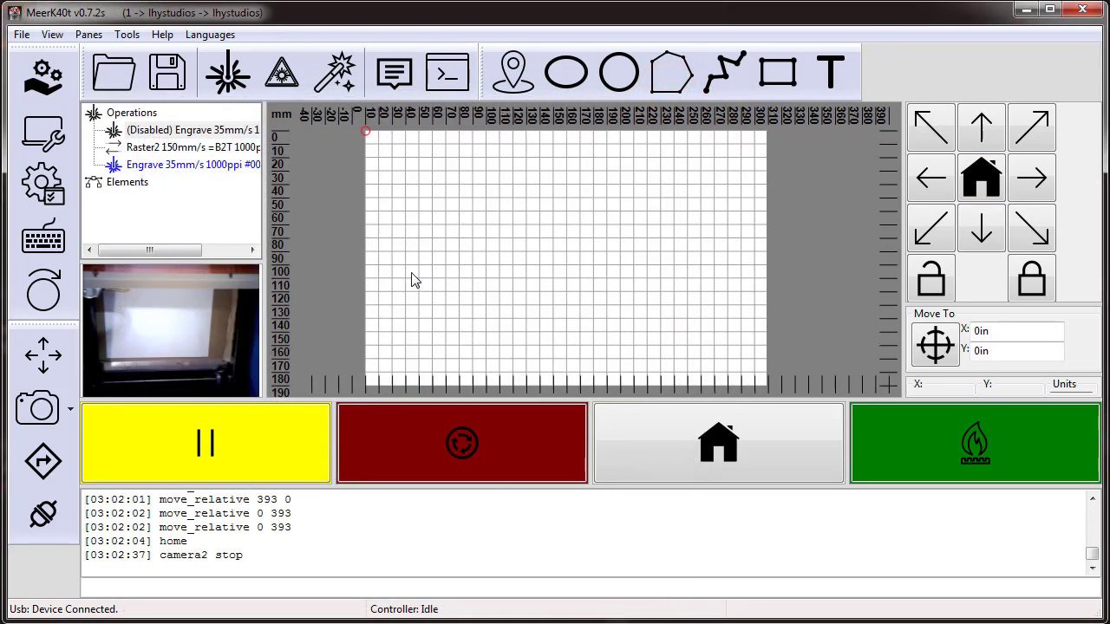
{"action": "left_click", "coordinate": [261, 585]}
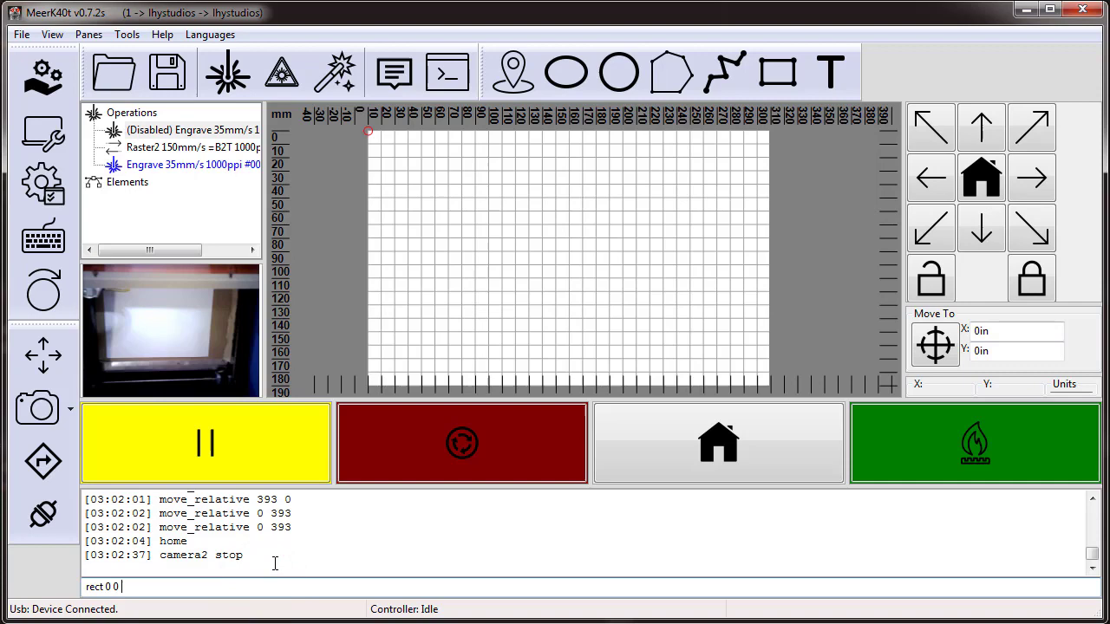
{"action": "type", "text": "rect 0 0"}
{"action": "key", "text": "Return"}
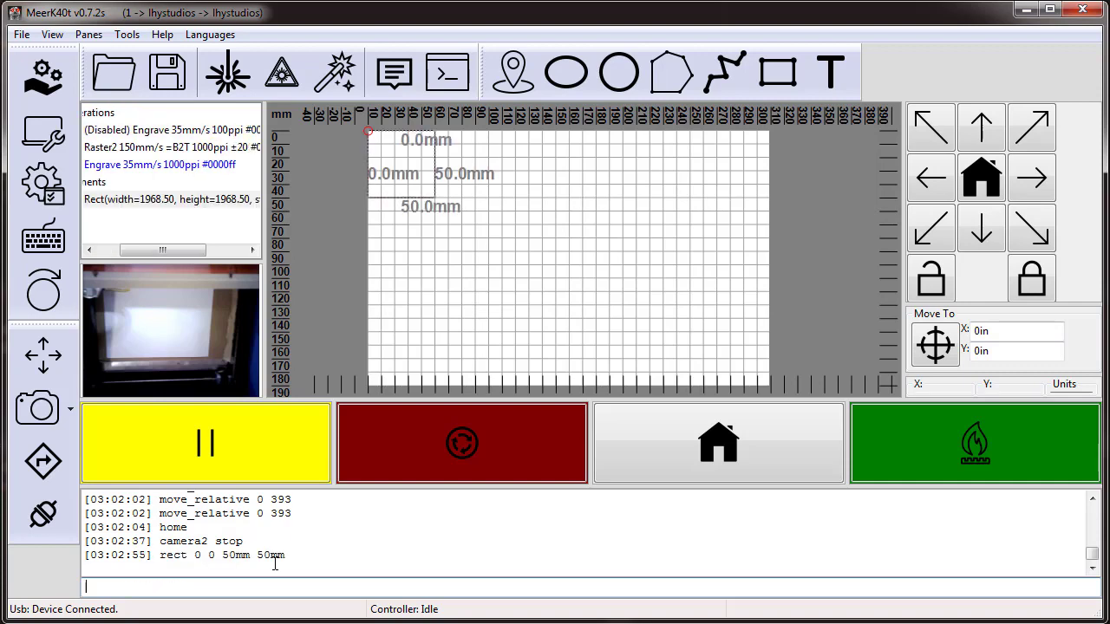
Fill the square red with 'fill red' and drag it to about 82 mm by 56.2 mm.
{"action": "key", "text": "Up"}
{"action": "key", "text": "ctrl+a"}
{"action": "key", "text": "BackSpace"}
{"action": "key", "text": "Return"}
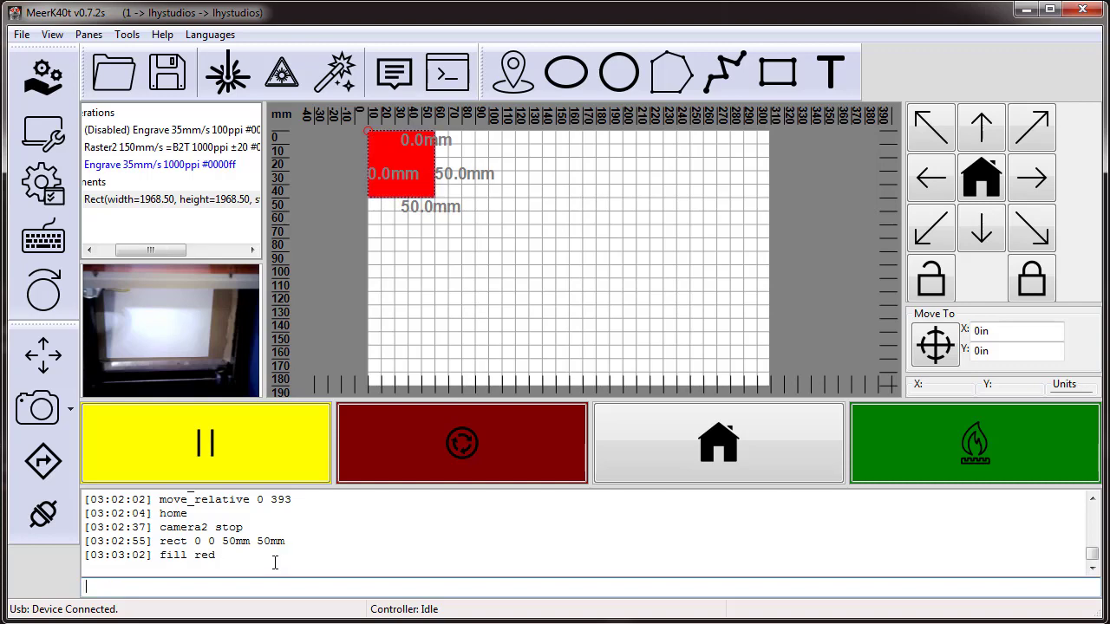
{"action": "left_click_drag", "start_coordinate": [396, 153], "coordinate": [503, 234]}
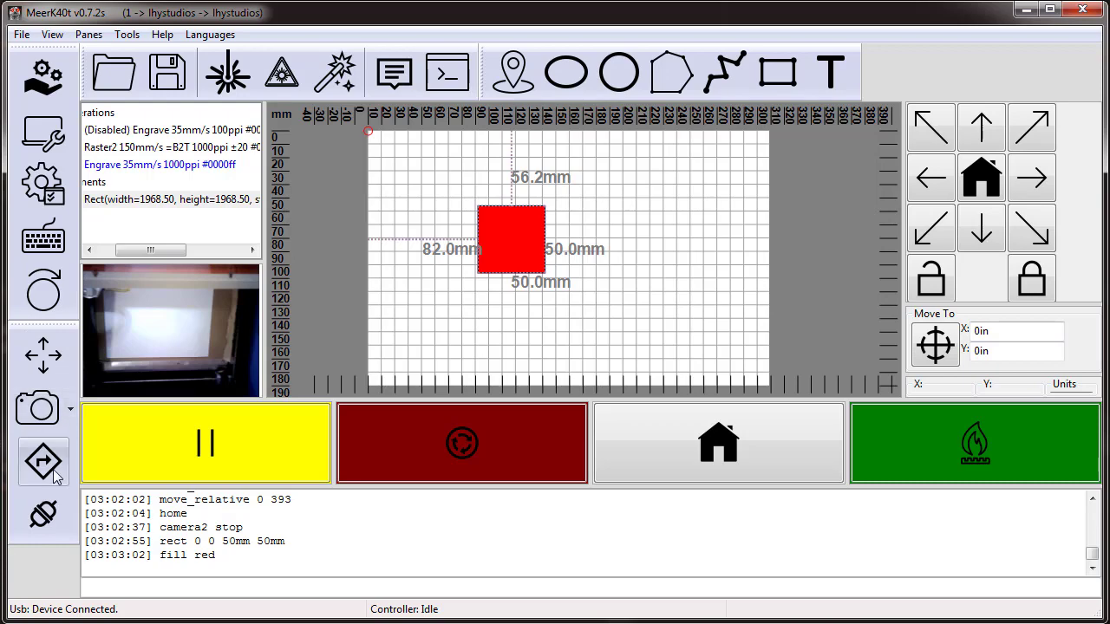
Use the Navigation align-centre button to move the laser head to the red square's centre.
{"action": "left_click", "coordinate": [43, 358]}
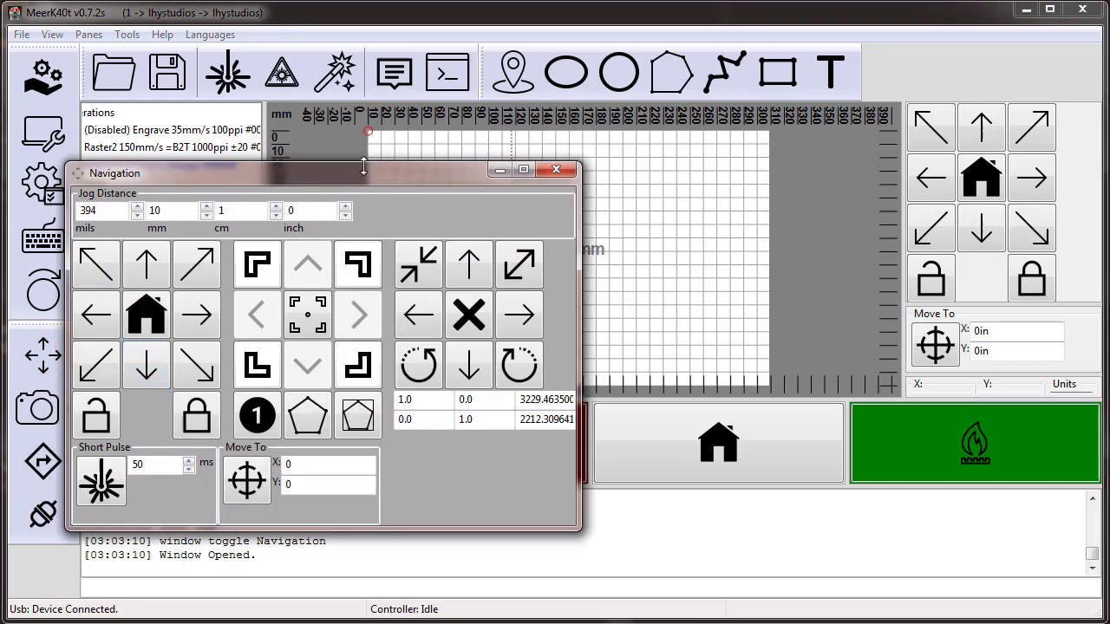
{"action": "left_click_drag", "start_coordinate": [362, 169], "coordinate": [874, 173]}
{"action": "left_click", "coordinate": [767, 321]}
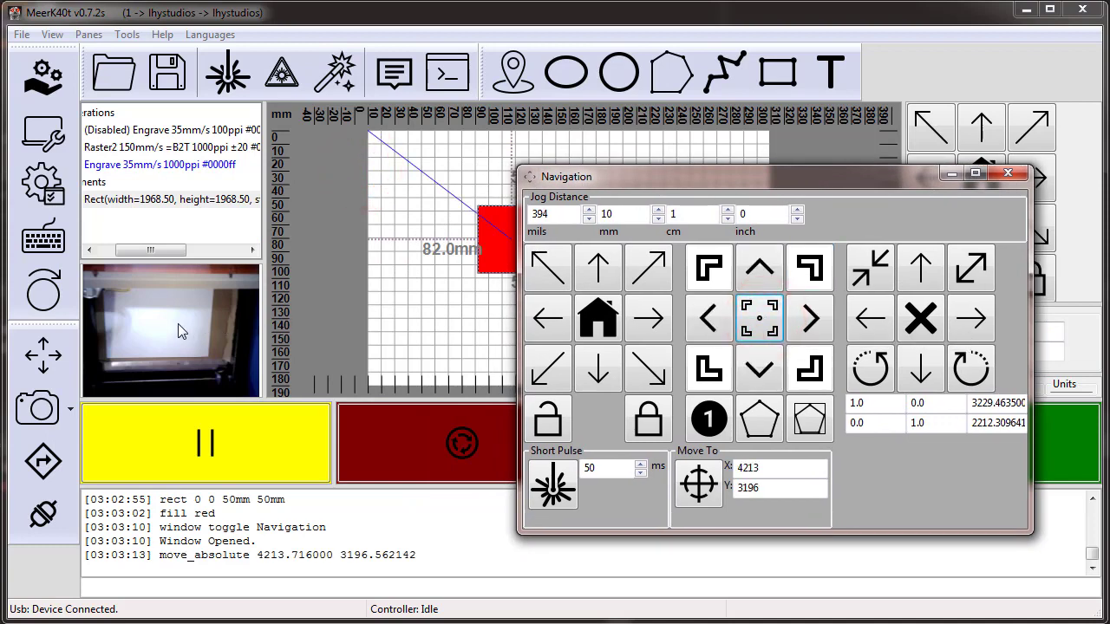
Reconnect the camera feed from the camera view's menu.
{"action": "left_click", "coordinate": [155, 325]}
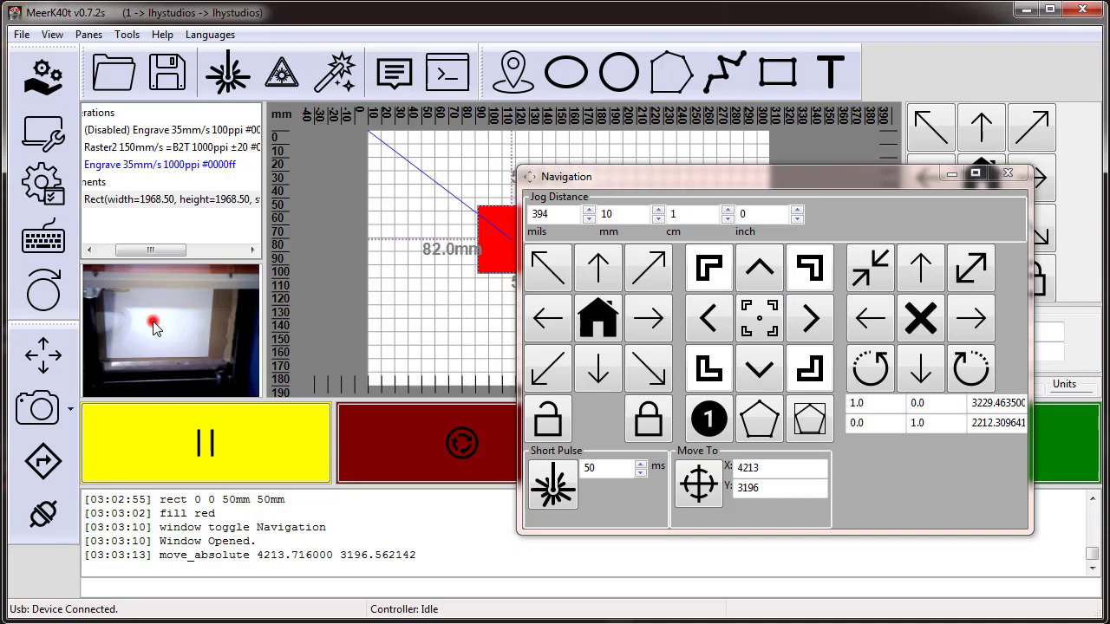
{"action": "right_click", "coordinate": [150, 313]}
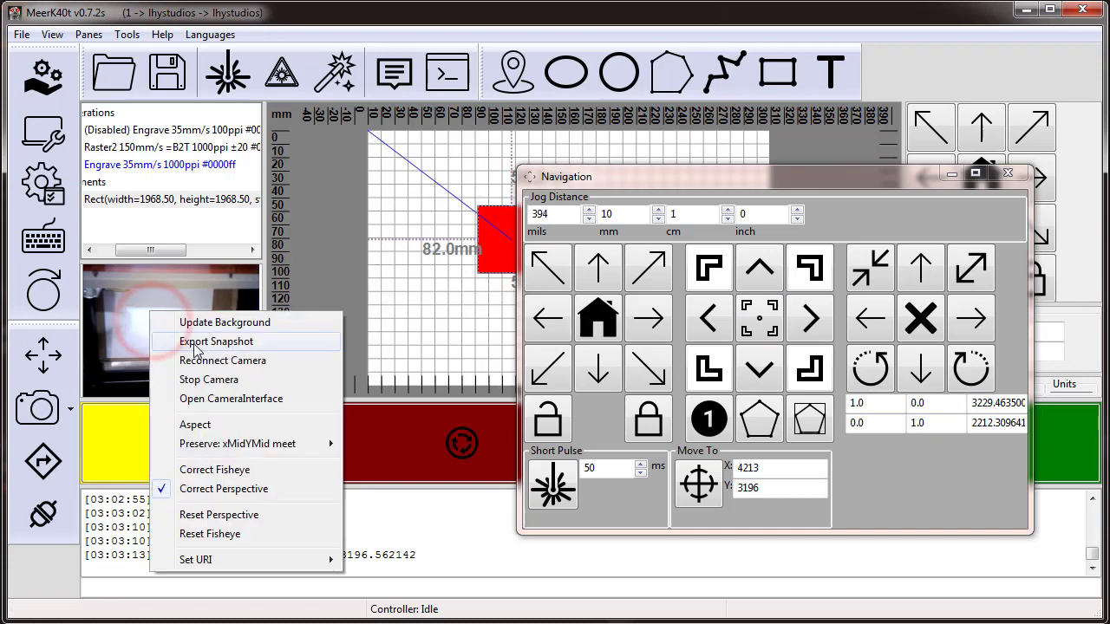
{"action": "left_click", "coordinate": [244, 360]}
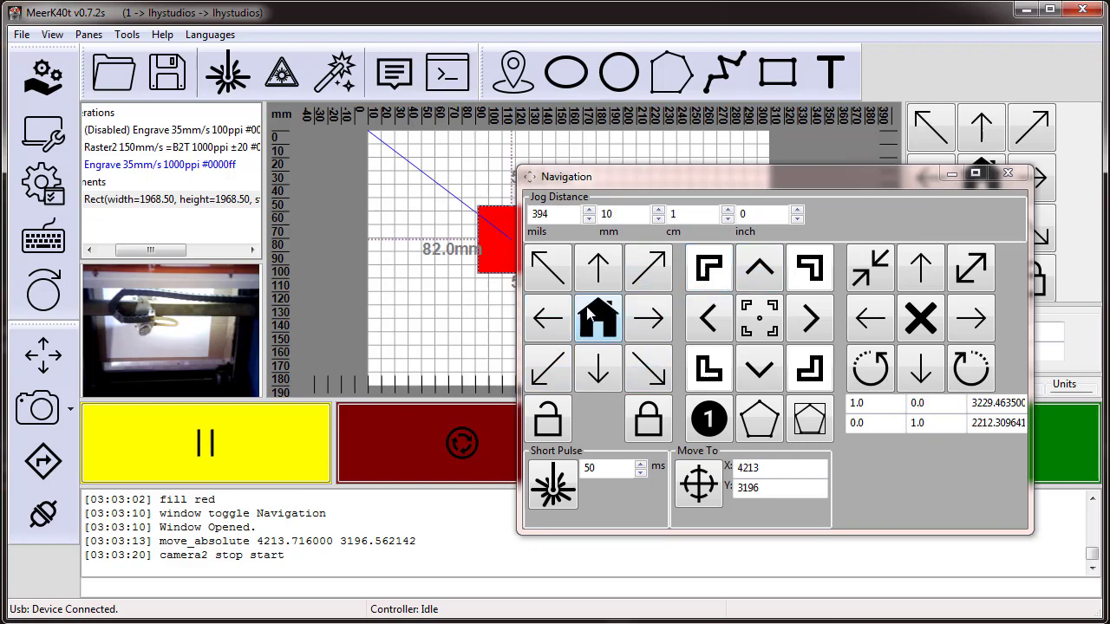
Move Navigation off the red square and select the Rect element and Engrave 35mm/s operation.
{"action": "left_click_drag", "start_coordinate": [645, 178], "coordinate": [736, 130]}
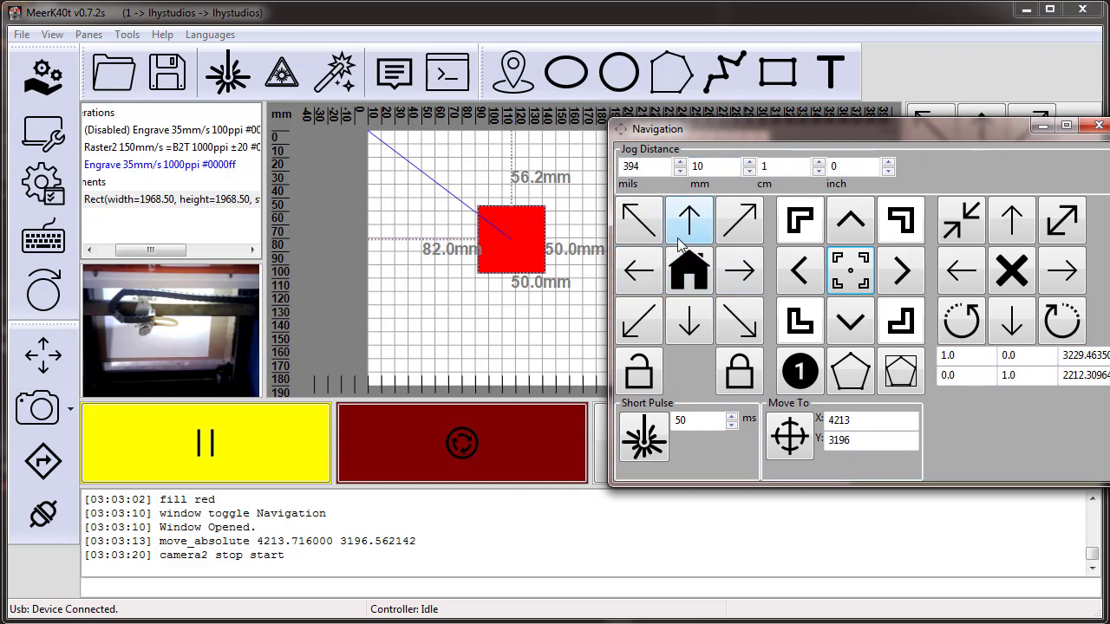
{"action": "left_click", "coordinate": [109, 250]}
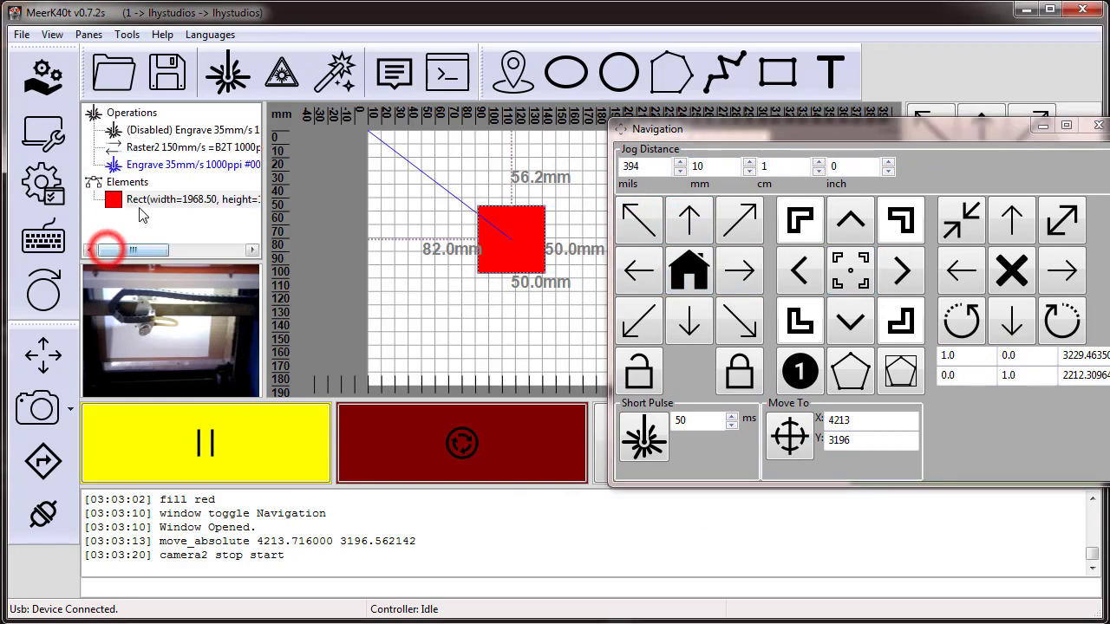
{"action": "left_click", "coordinate": [142, 202]}
{"action": "left_click", "coordinate": [178, 203]}
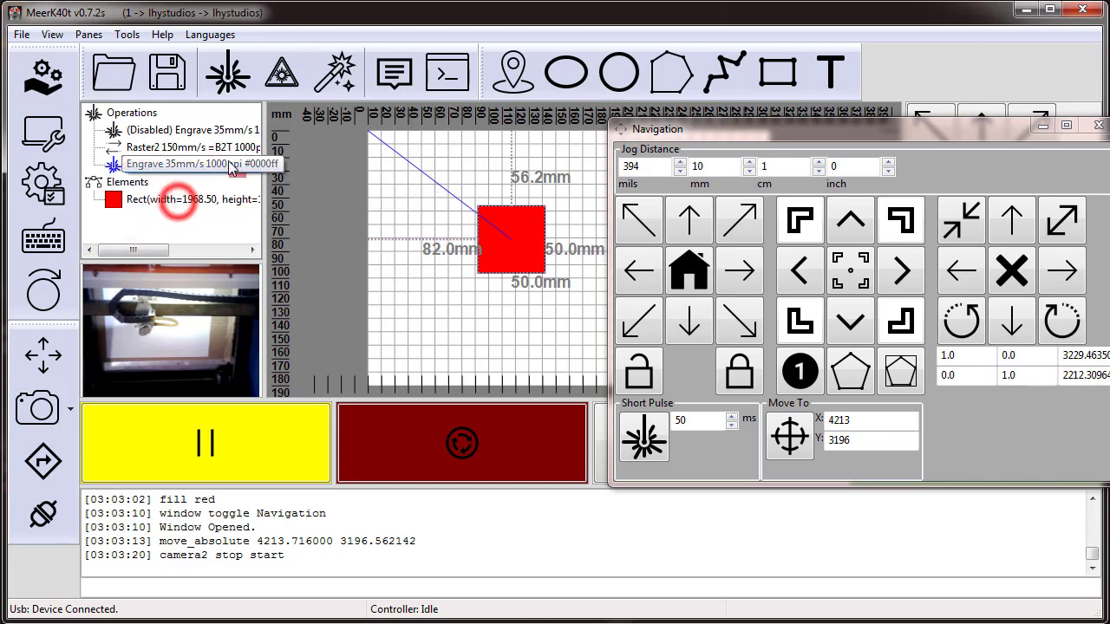
{"action": "left_click", "coordinate": [187, 165]}
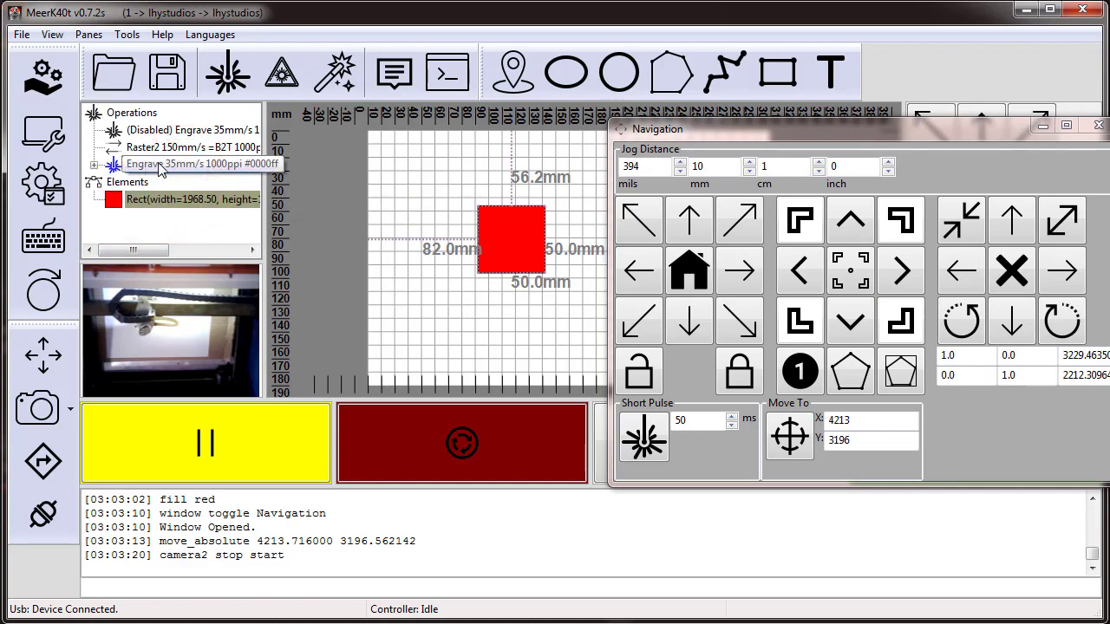
Change the Engrave operation's speed to 45 mm/s, then close the Navigation window.
{"action": "double_click", "coordinate": [159, 167]}
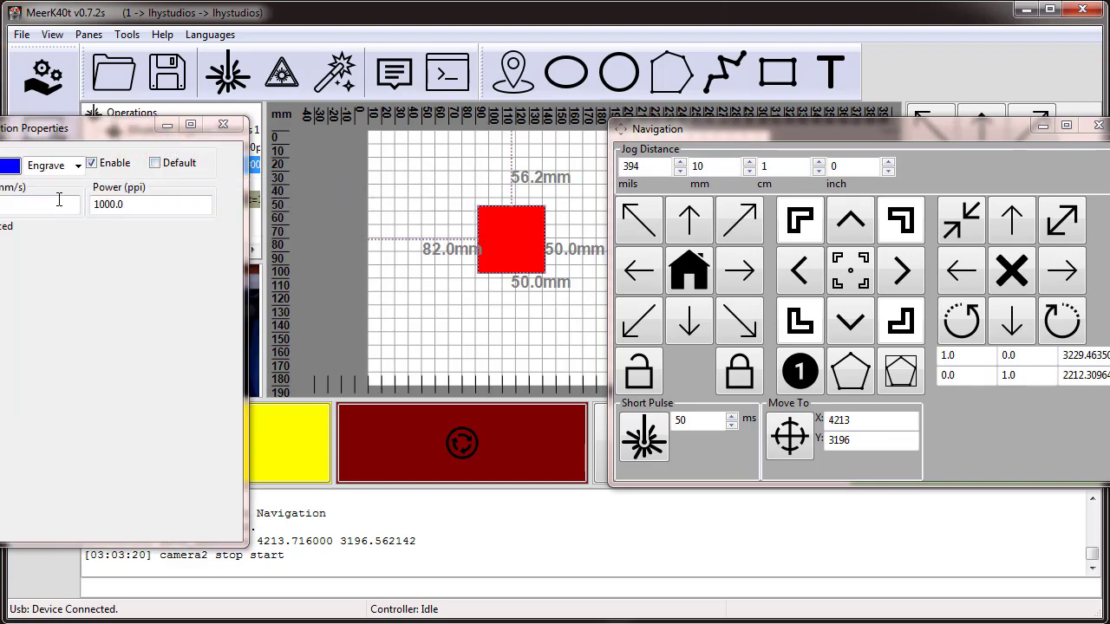
{"action": "left_click", "coordinate": [44, 204]}
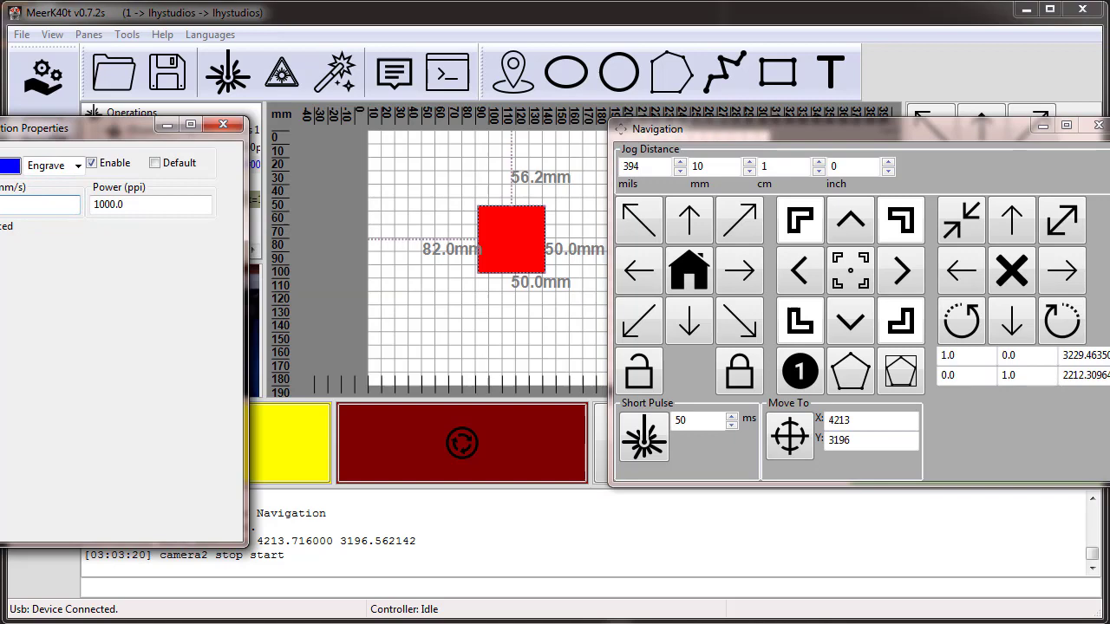
{"action": "left_click", "coordinate": [224, 124]}
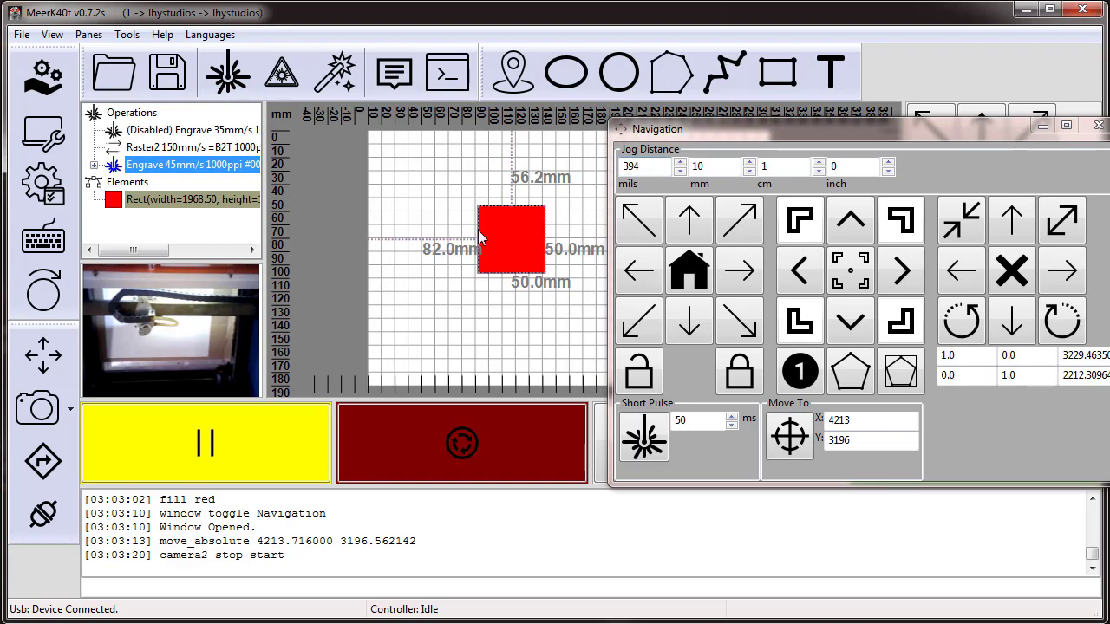
{"action": "left_click", "coordinate": [1095, 125]}
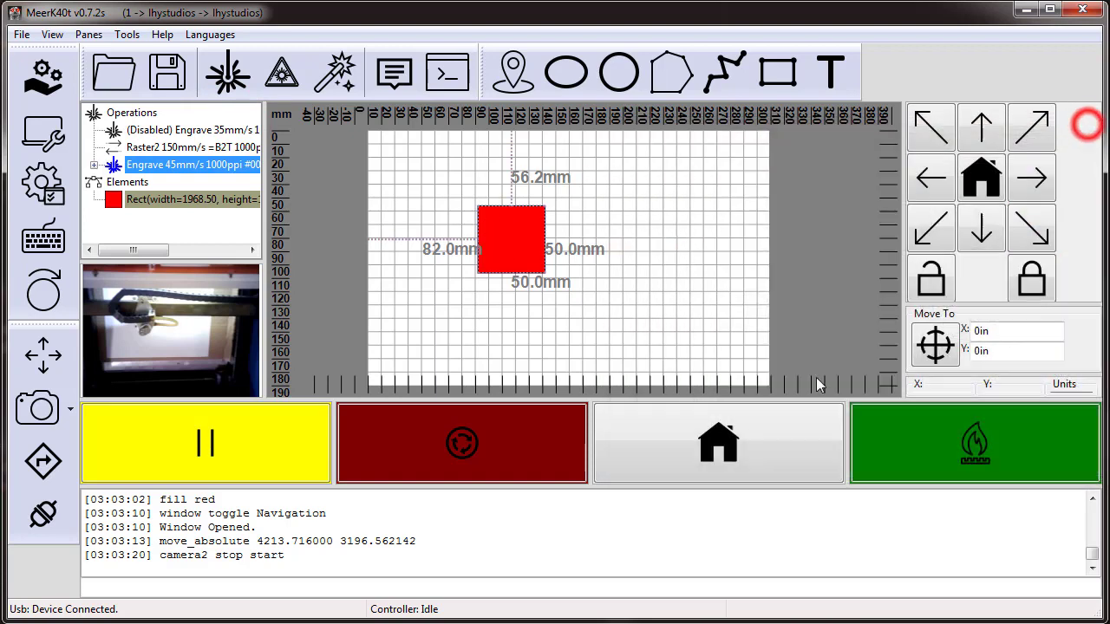
Burn the red square job with One Touch, then send the laser head home.
{"action": "left_click", "coordinate": [975, 440]}
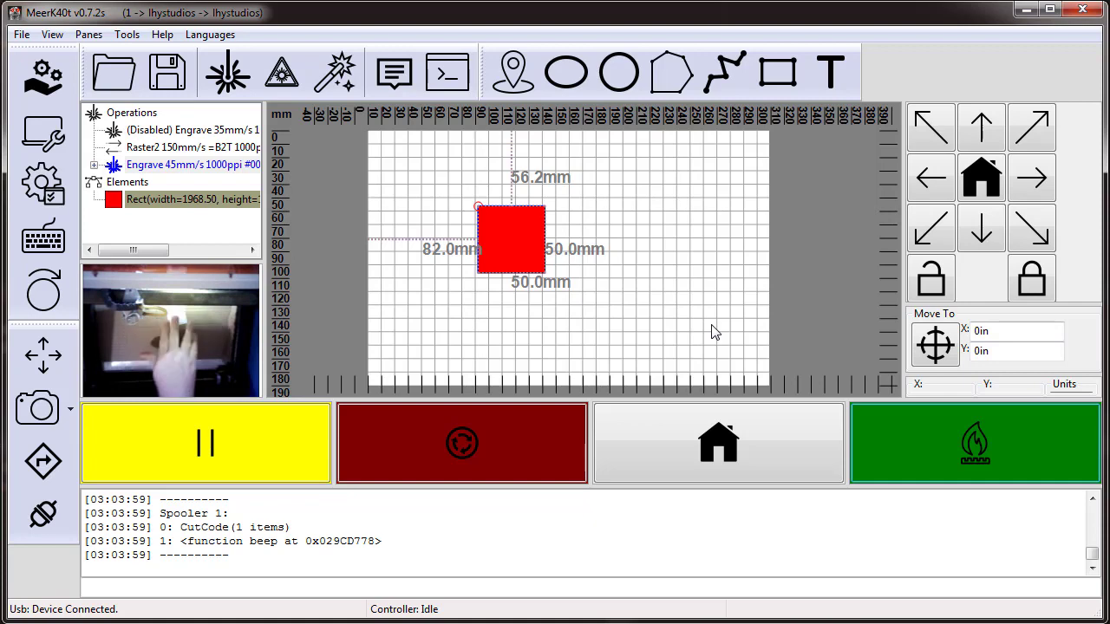
{"action": "left_click", "coordinate": [981, 178]}
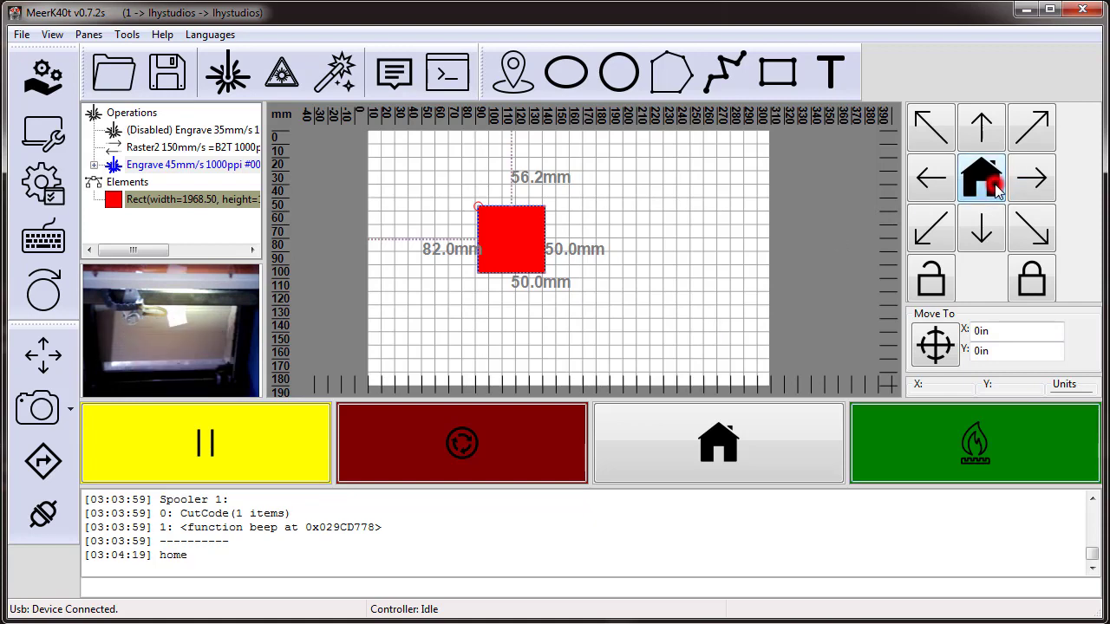
Set camera 2's image as the canvas background and nudge the red square beside the burned one.
{"action": "right_click", "coordinate": [150, 320]}
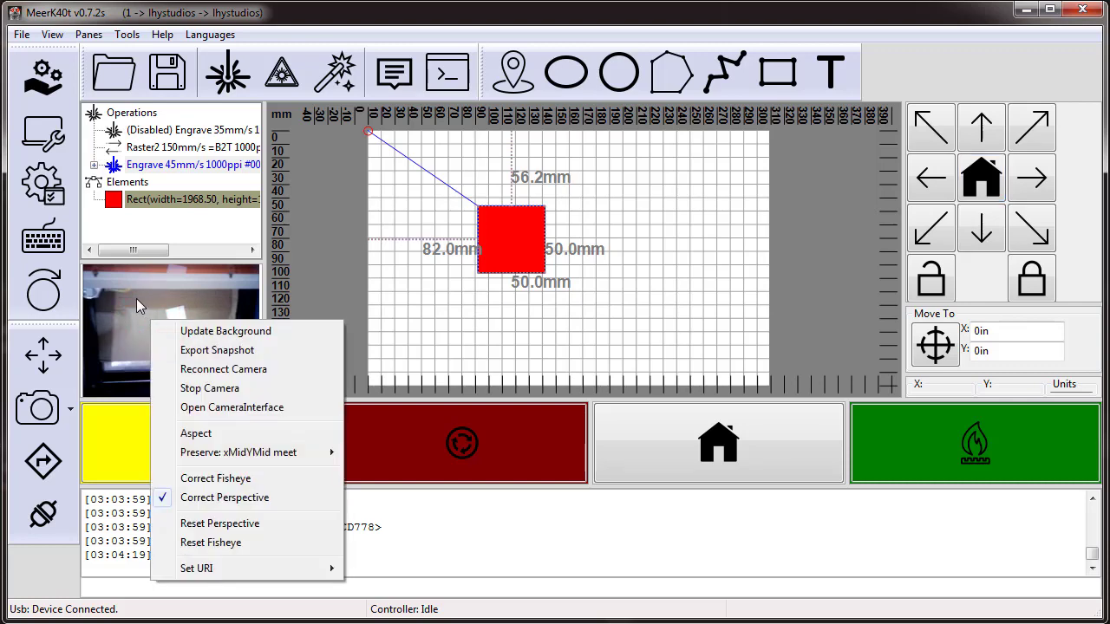
{"action": "left_click", "coordinate": [136, 300]}
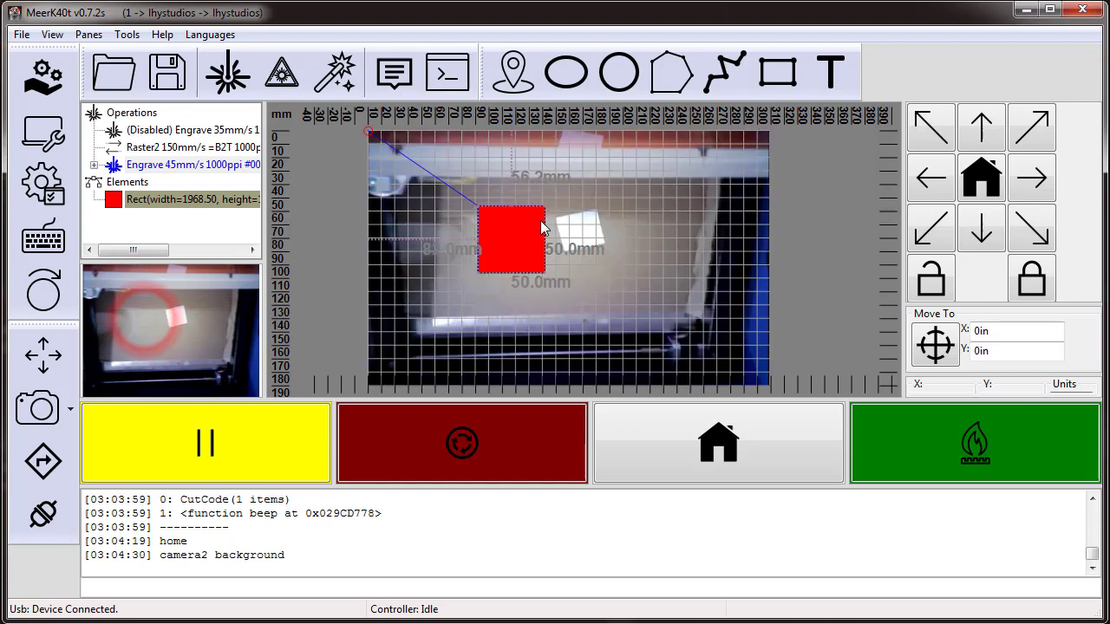
{"action": "mouse_move", "coordinate": [526, 230]}
{"action": "left_mouse_down"}
{"action": "mouse_move", "coordinate": [743, 243]}
{"action": "mouse_move", "coordinate": [592, 243]}
{"action": "mouse_move", "coordinate": [514, 225]}
{"action": "left_mouse_up"}
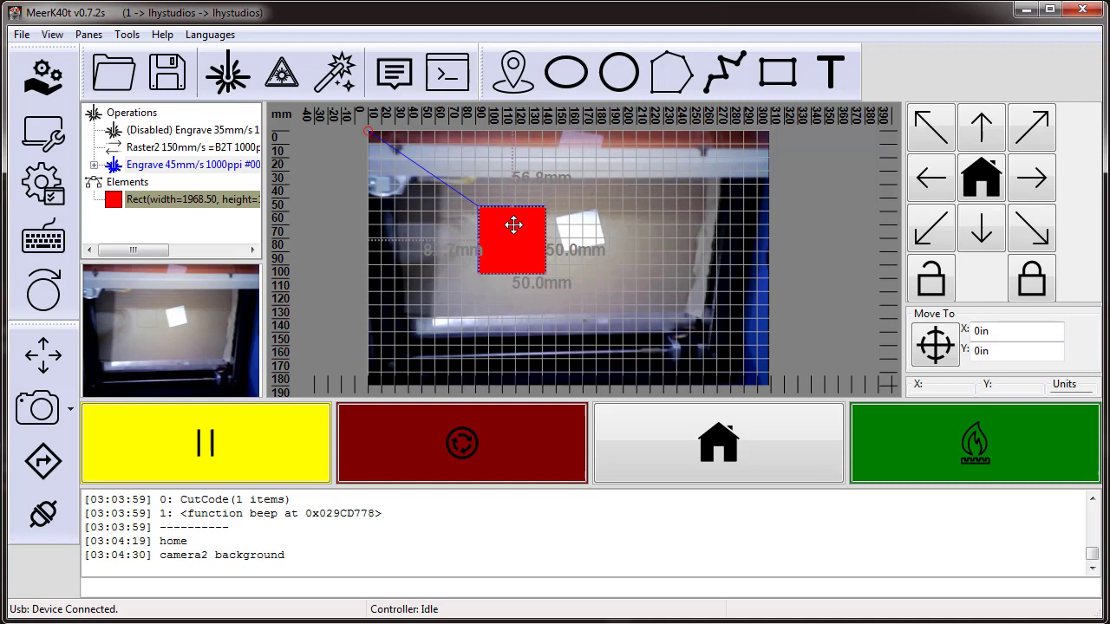
{"action": "left_click_drag", "start_coordinate": [514, 225], "coordinate": [514, 225]}
{"action": "scroll", "coordinate": [514, 224], "scroll_direction": "up", "scroll_amount": 5}
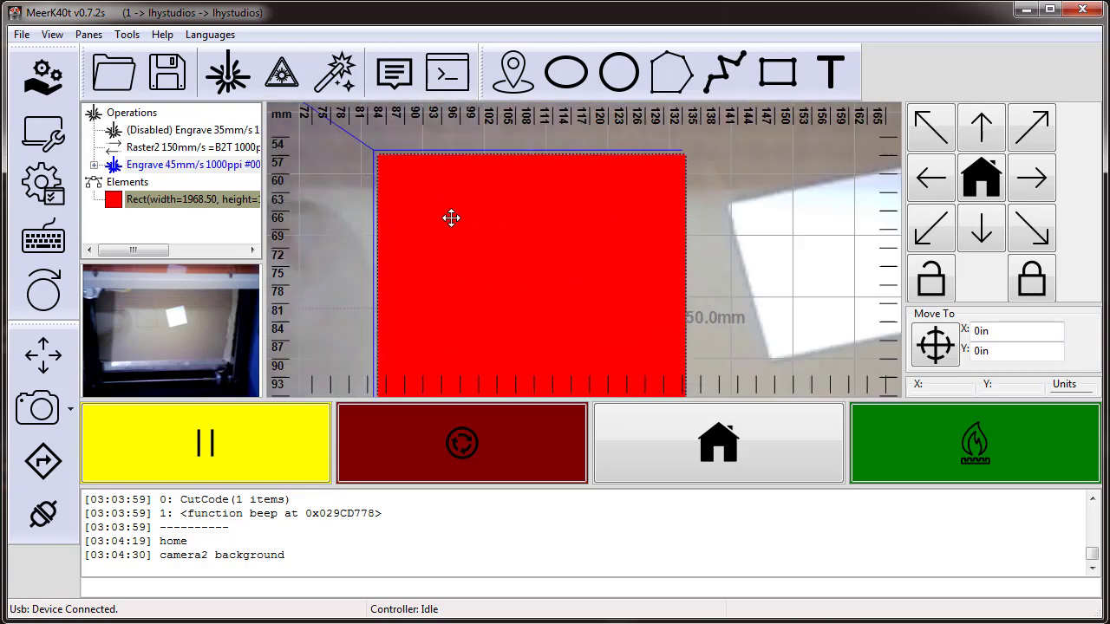
{"action": "scroll", "coordinate": [451, 217], "scroll_direction": "up", "scroll_amount": 2}
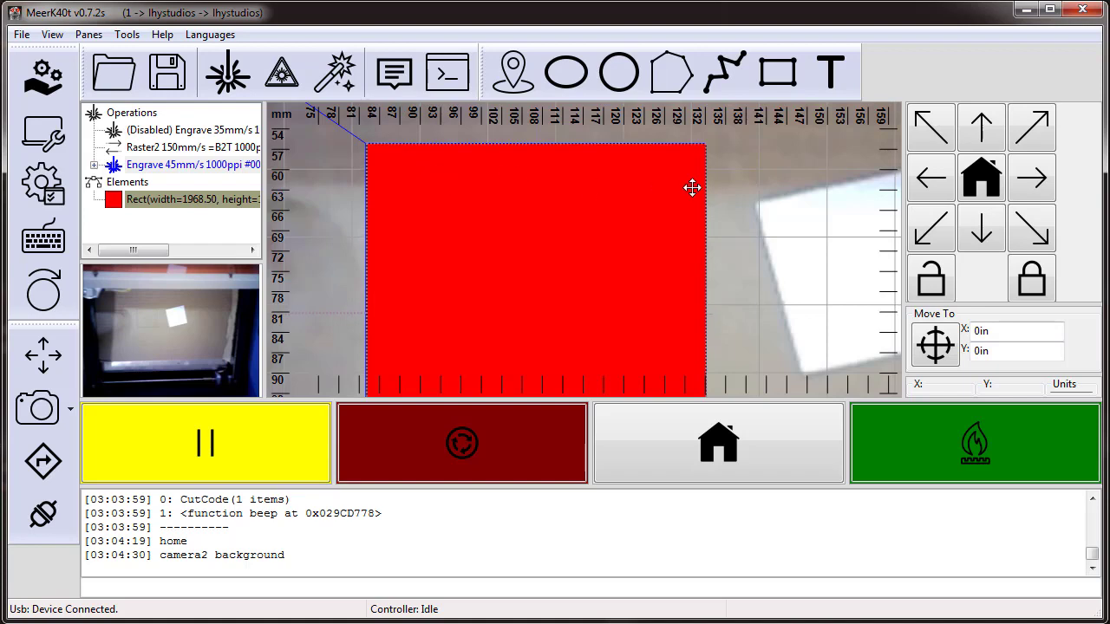
{"action": "scroll", "coordinate": [752, 191], "scroll_direction": "down", "scroll_amount": 5}
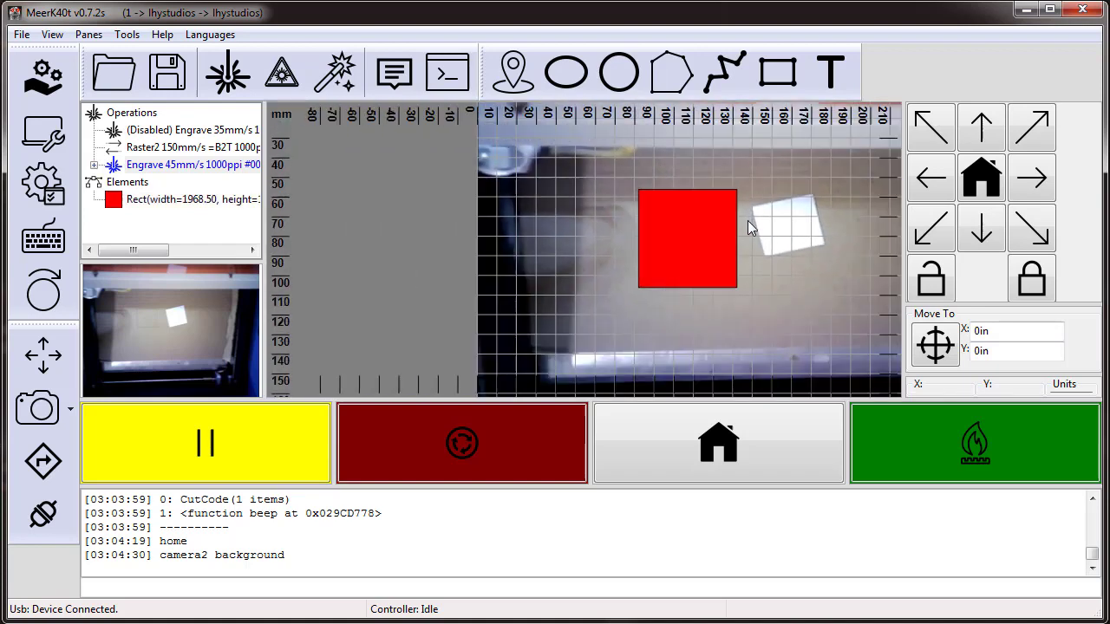
{"action": "scroll", "coordinate": [748, 221], "scroll_direction": "down", "scroll_amount": 2}
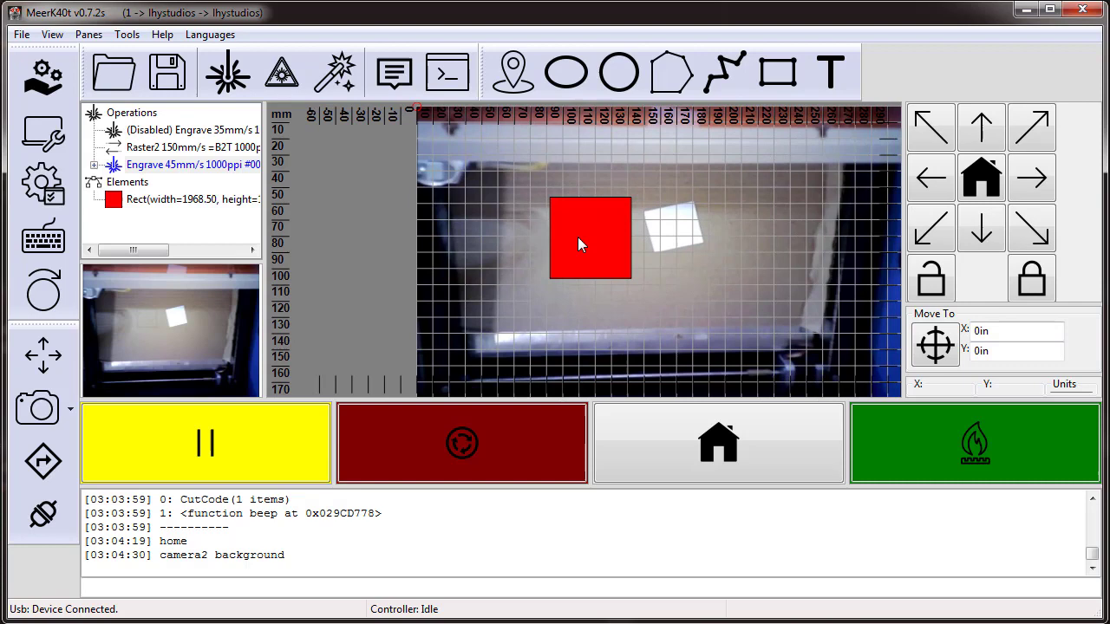
{"action": "left_click", "coordinate": [579, 238]}
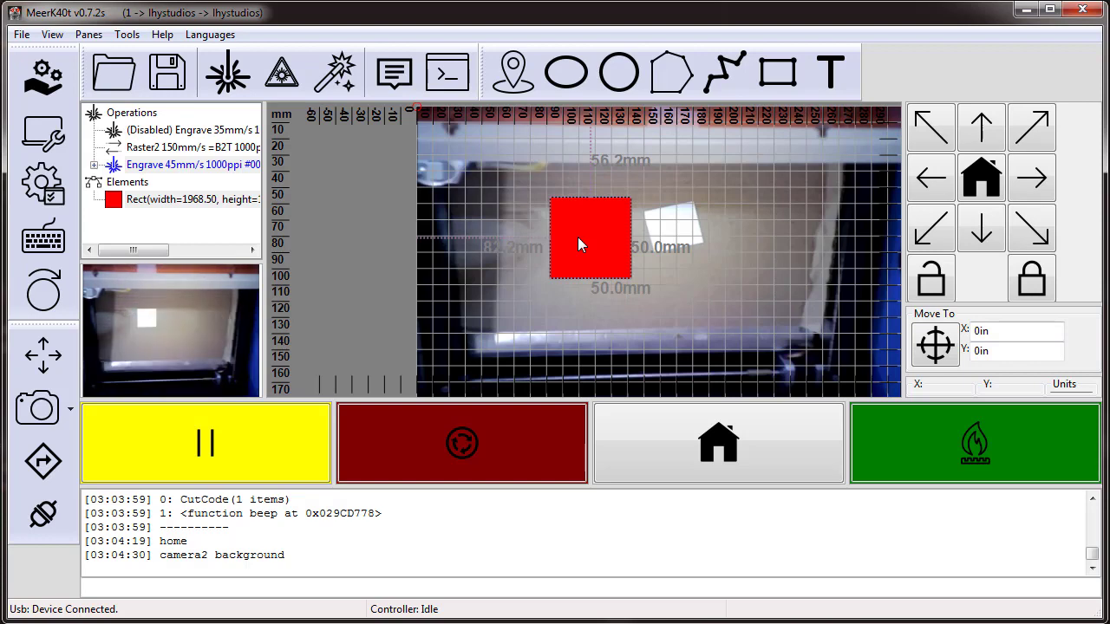
Align the laser head to the red square's upper-left corner at 3234.77, 2212.58 via Navigation.
{"action": "left_click", "coordinate": [477, 143]}
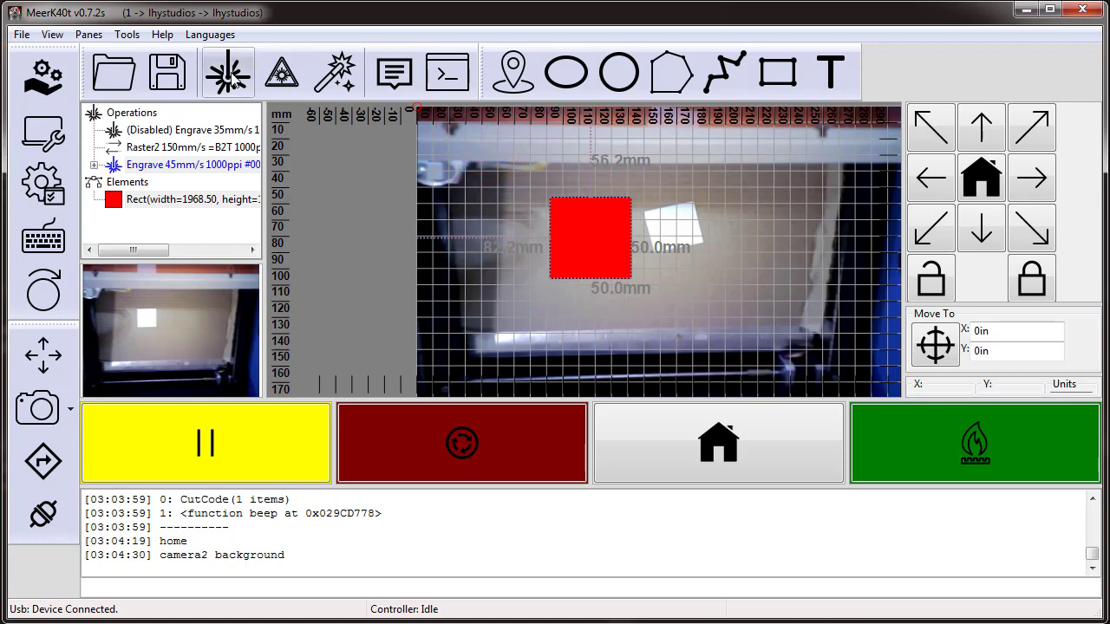
{"action": "left_click", "coordinate": [43, 355]}
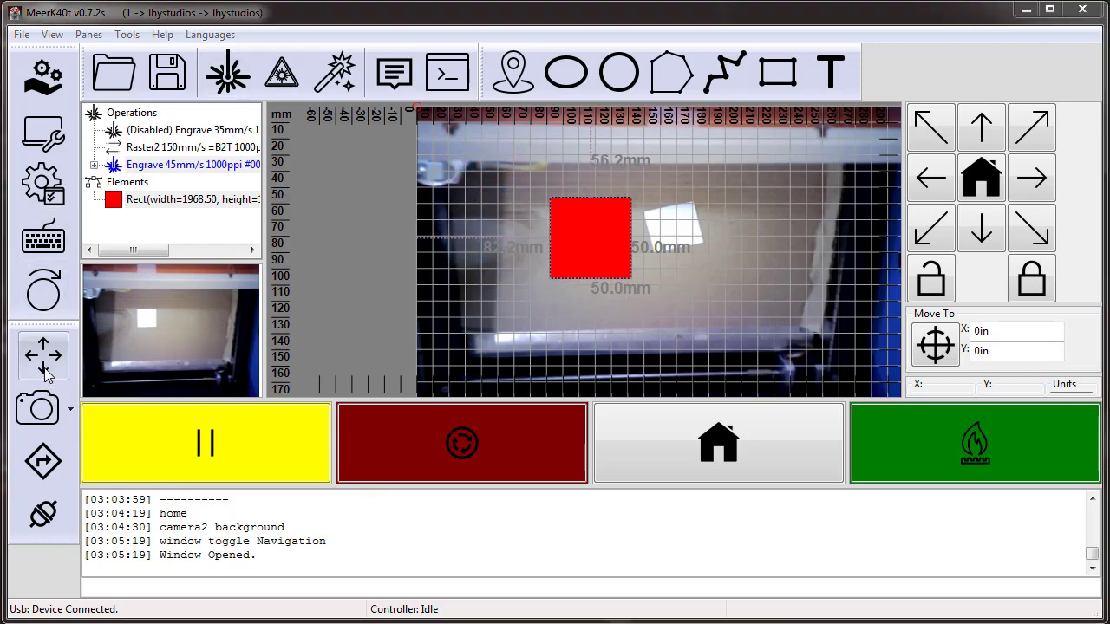
{"action": "left_click", "coordinate": [800, 222]}
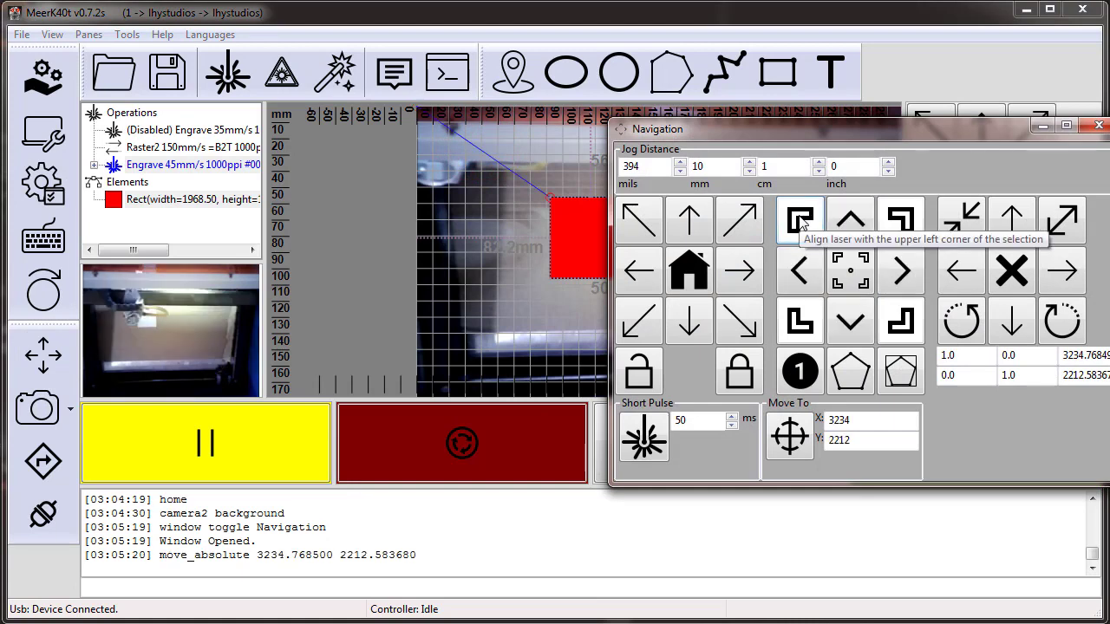
{"action": "left_click", "coordinate": [1099, 125]}
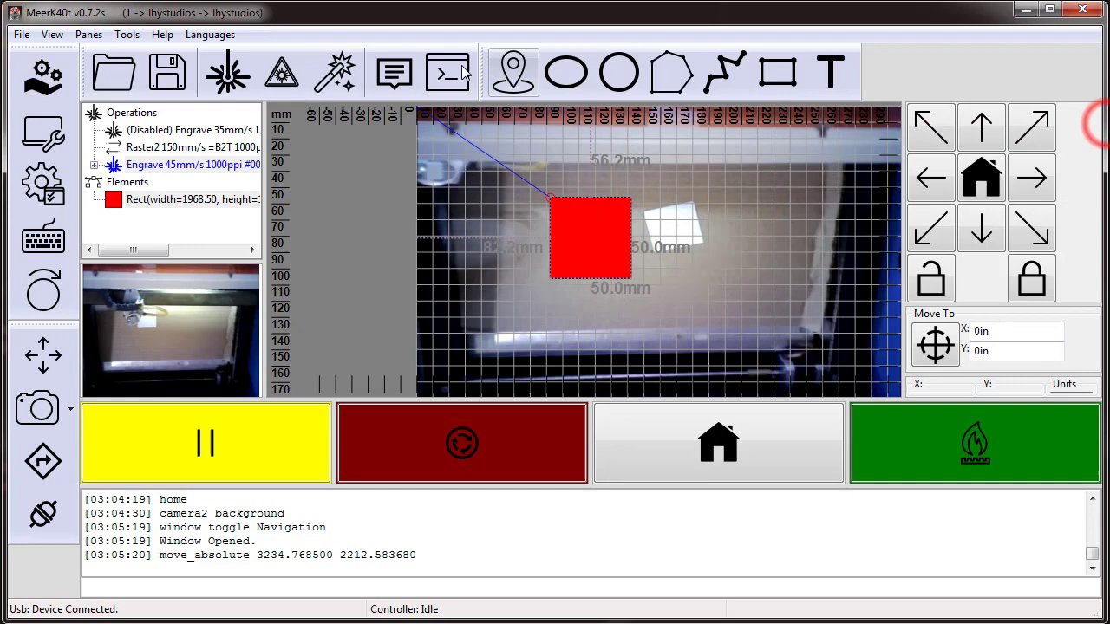
Open Settings and Lhystudios Preferences, and set Shift Home Position to the current head (X 3234, Y 2212).
{"action": "left_click", "coordinate": [44, 182]}
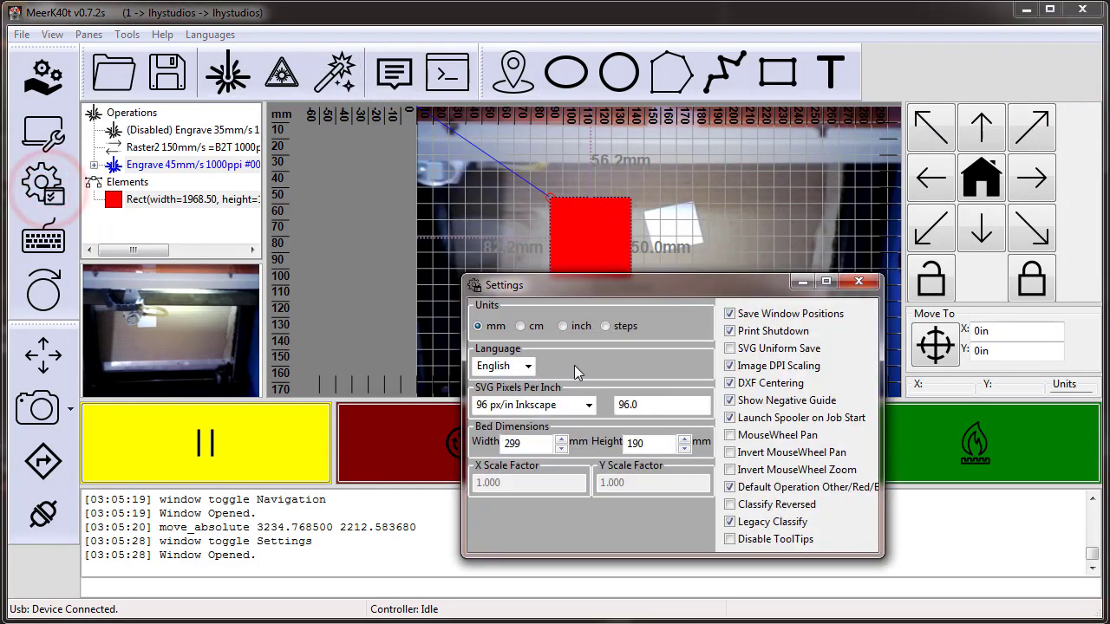
{"action": "left_click", "coordinate": [41, 130]}
{"action": "left_click_drag", "start_coordinate": [197, 151], "coordinate": [493, 143]}
{"action": "left_click", "coordinate": [604, 262]}
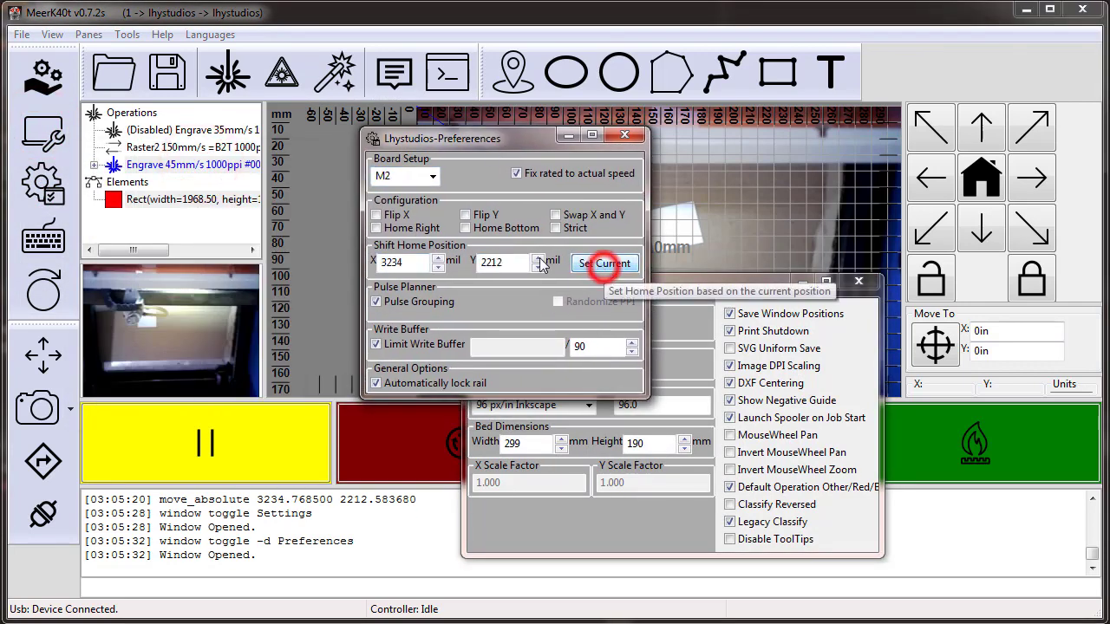
Send the laser head home and arrange the Preferences and Settings windows side by side.
{"action": "left_click", "coordinate": [983, 184]}
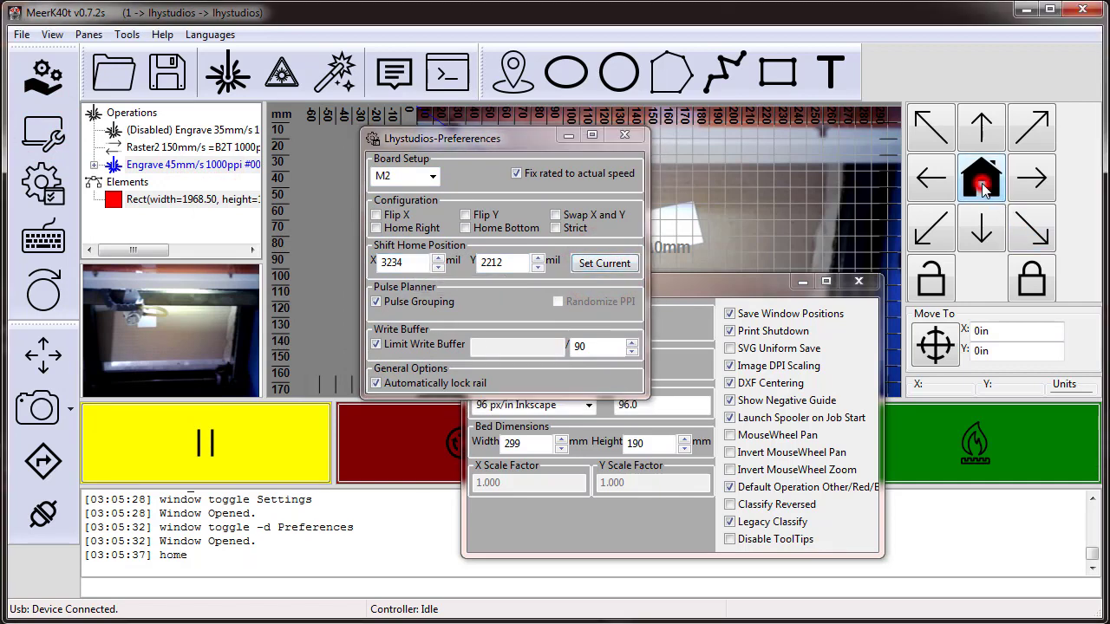
{"action": "left_click_drag", "start_coordinate": [530, 143], "coordinate": [898, 283]}
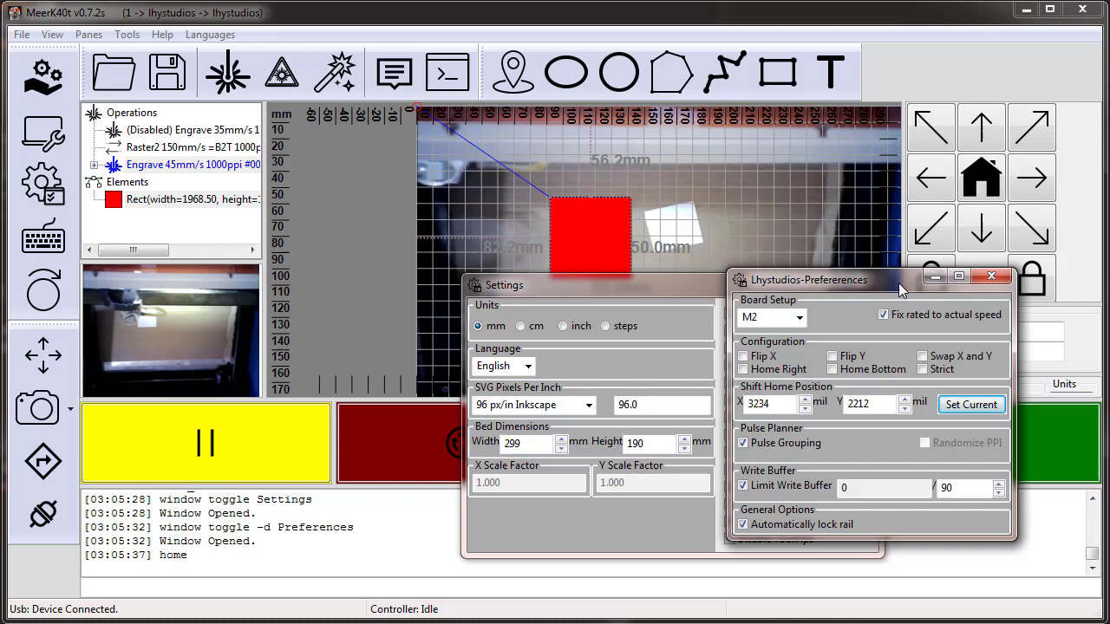
{"action": "left_click_drag", "start_coordinate": [675, 287], "coordinate": [506, 270]}
{"action": "left_click_drag", "start_coordinate": [897, 278], "coordinate": [868, 249]}
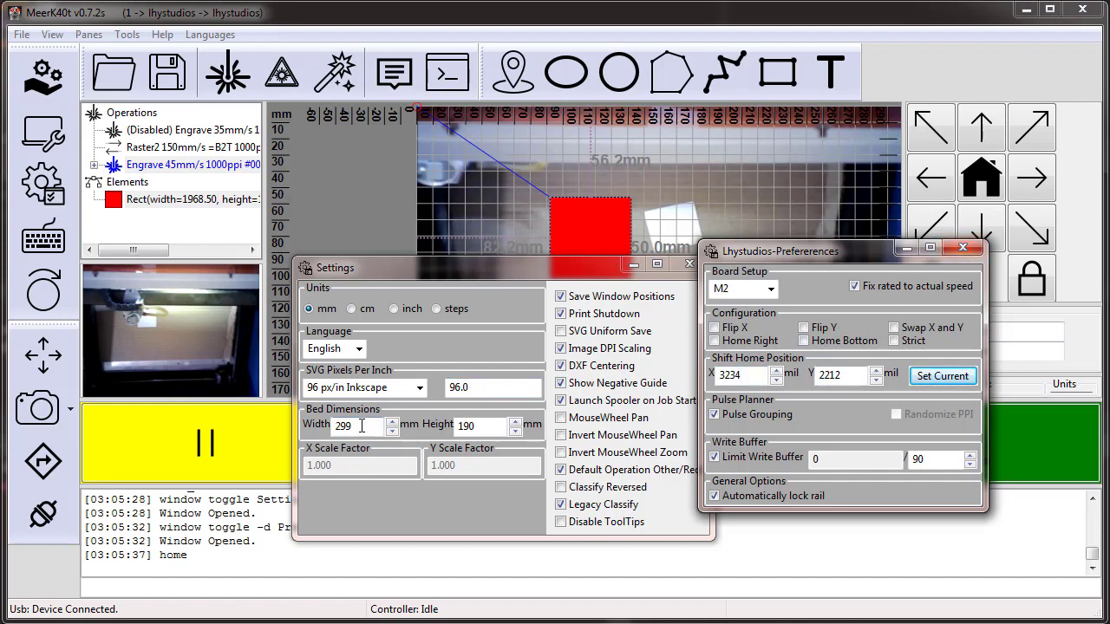
Replace 'fill red' in the console with the command 'rect 0 0 50mm 50mm'.
{"action": "left_click", "coordinate": [288, 586]}
{"action": "type", "text": "rect 0 0 50mm 50mm"}
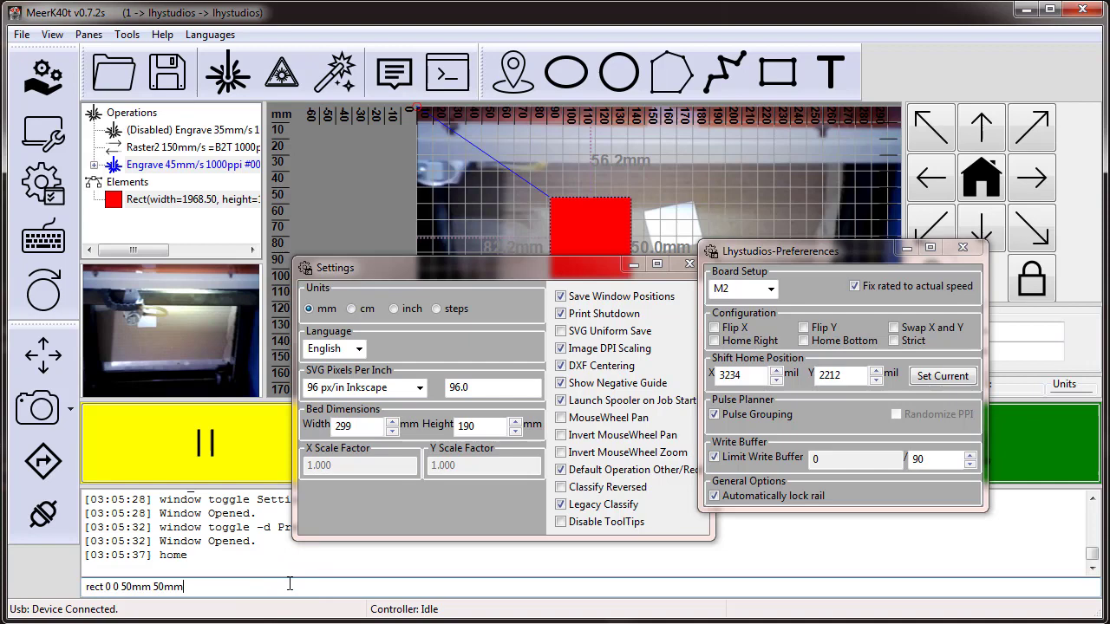
Set Bed Dimensions width 50 and height 50 mm, then close Settings.
{"action": "double_click", "coordinate": [368, 425]}
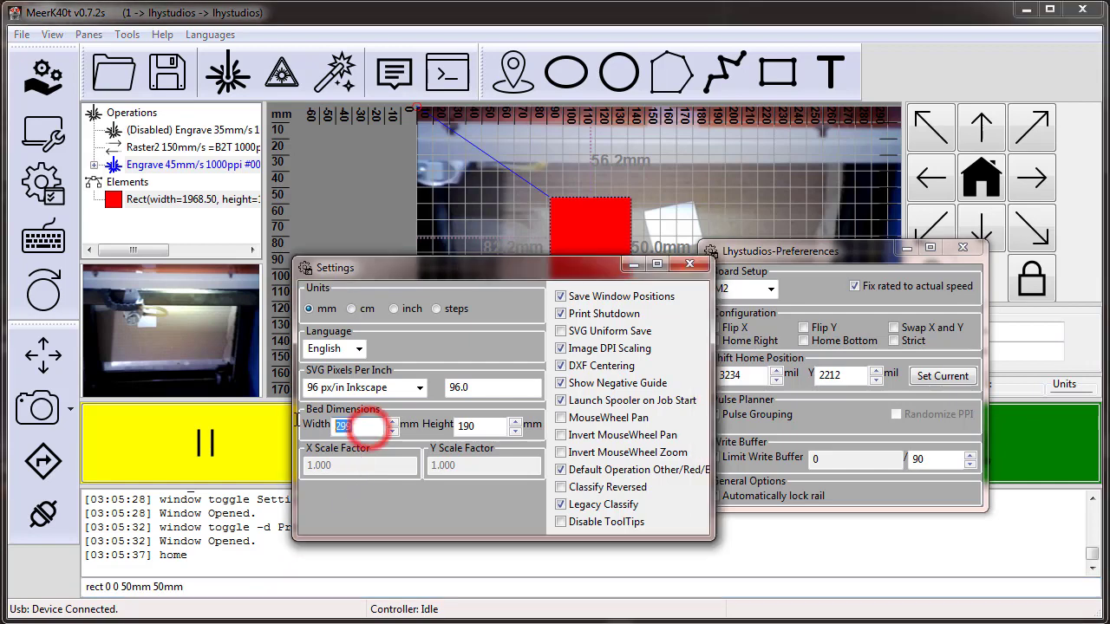
{"action": "type", "text": "50"}
{"action": "double_click", "coordinate": [468, 426]}
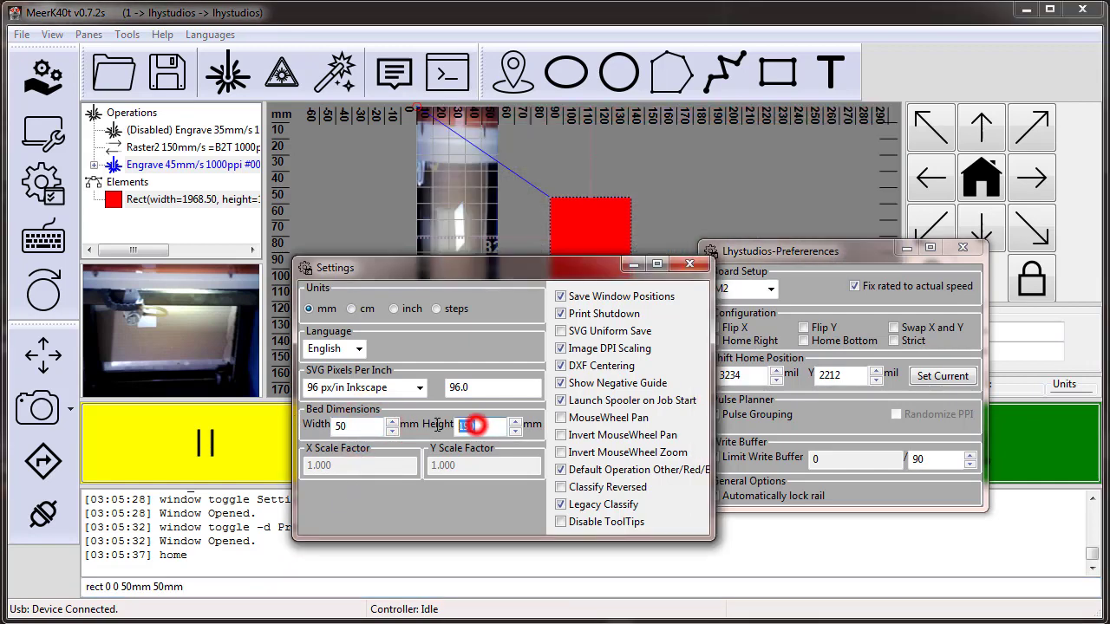
{"action": "type", "text": "50"}
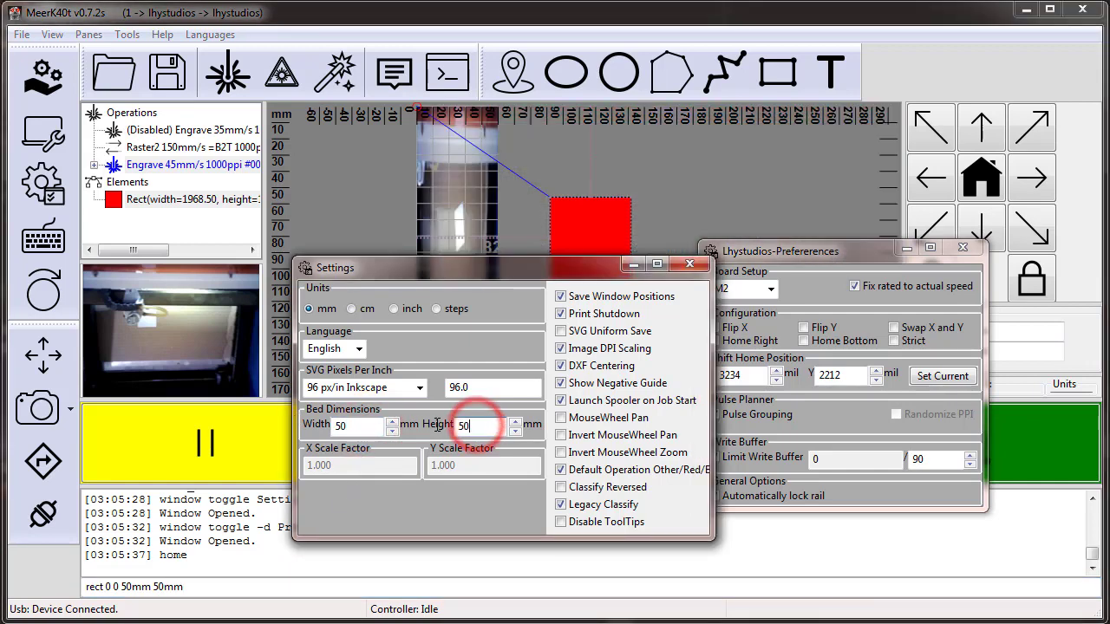
{"action": "left_click", "coordinate": [515, 424]}
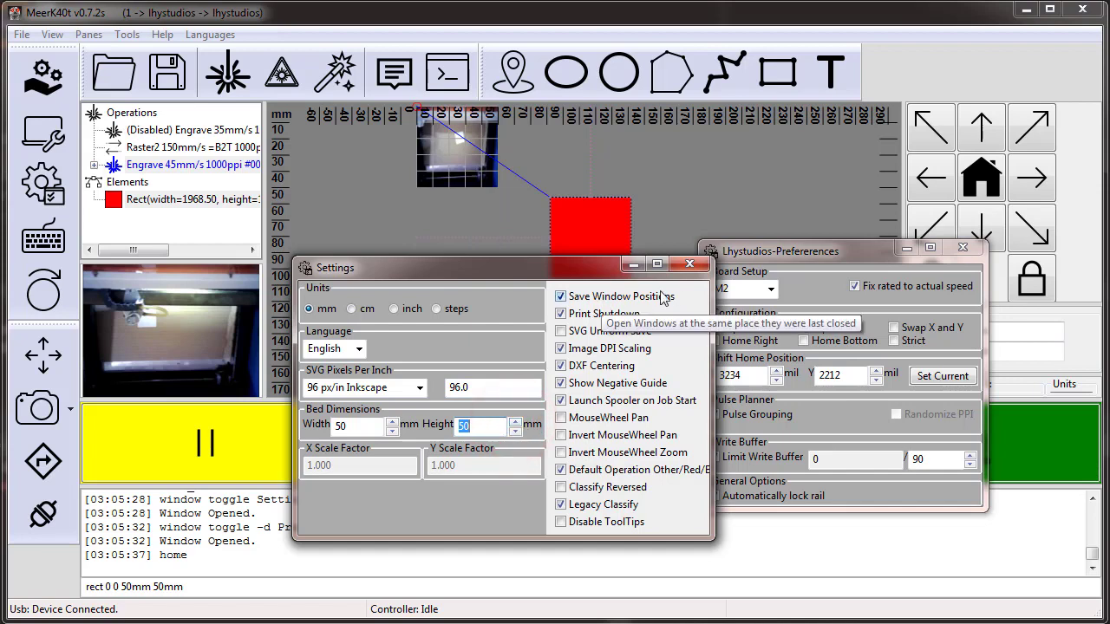
{"action": "left_click", "coordinate": [689, 265]}
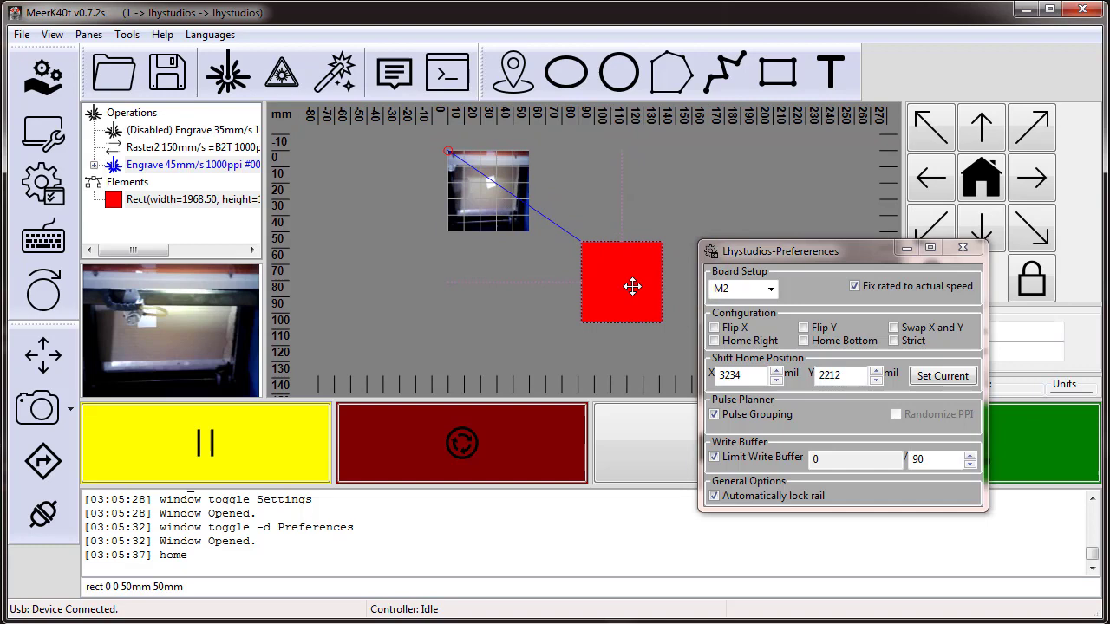
Drag the red square upward on the bed and close Lhystudios Preferences.
{"action": "left_click_drag", "start_coordinate": [632, 286], "coordinate": [657, 206]}
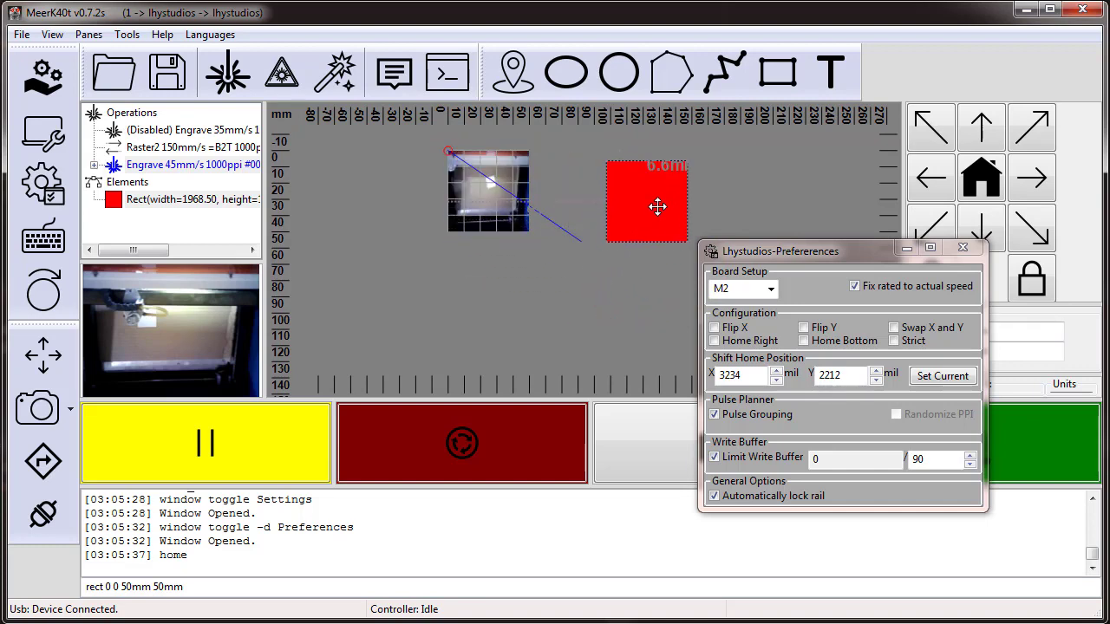
{"action": "left_click", "coordinate": [965, 249]}
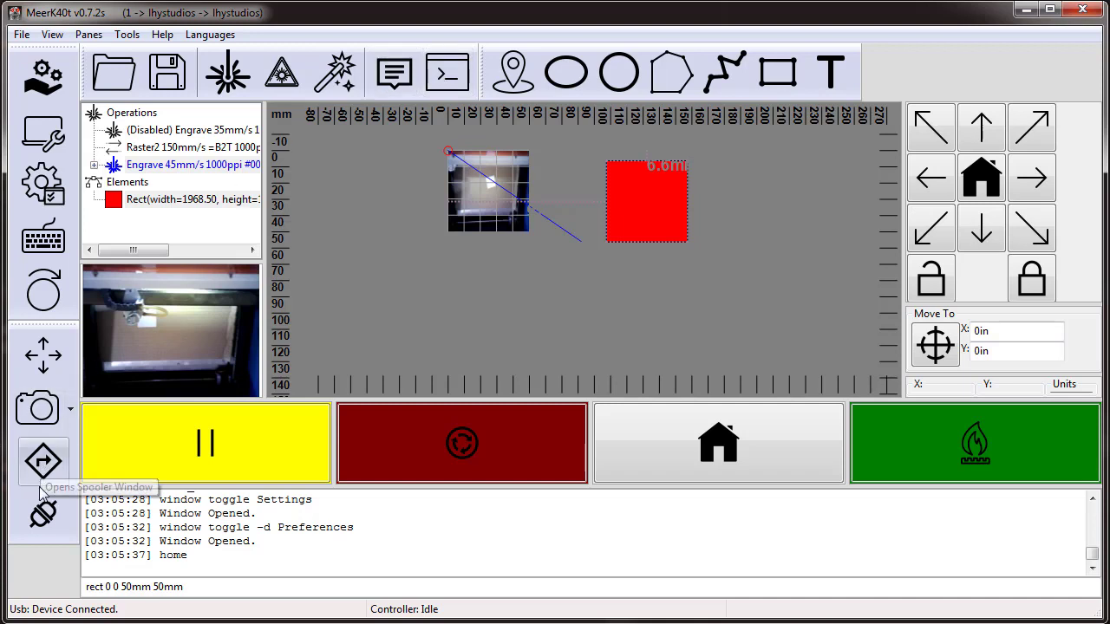
Open Camera 2's live view from the camera dropdown and move its window aside.
{"action": "left_click", "coordinate": [70, 412]}
{"action": "left_click", "coordinate": [105, 439]}
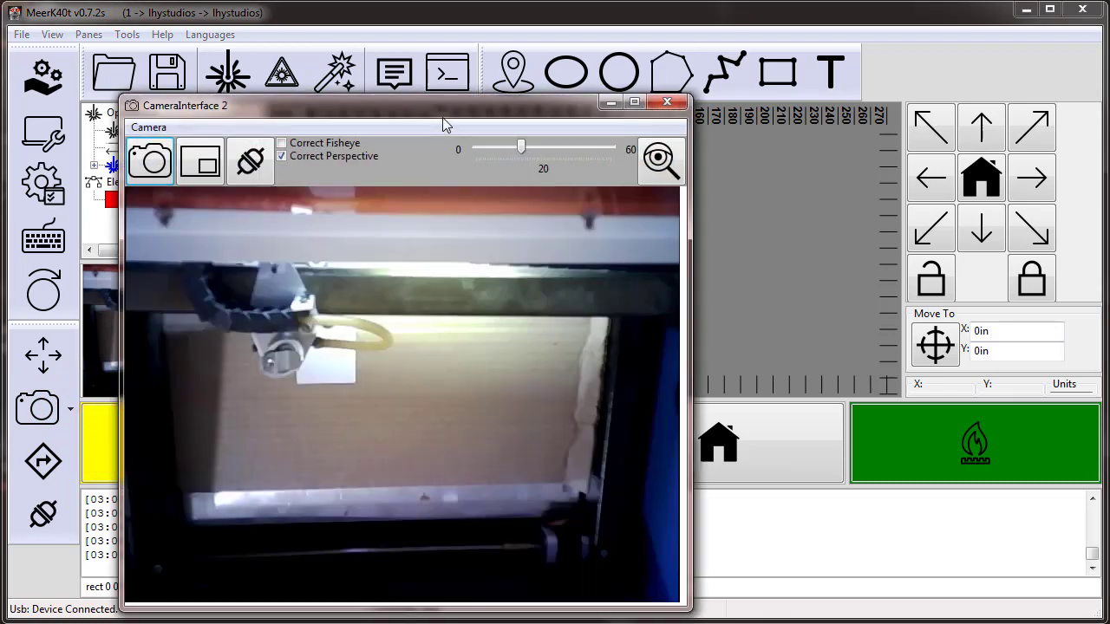
{"action": "left_click_drag", "start_coordinate": [444, 110], "coordinate": [581, 111]}
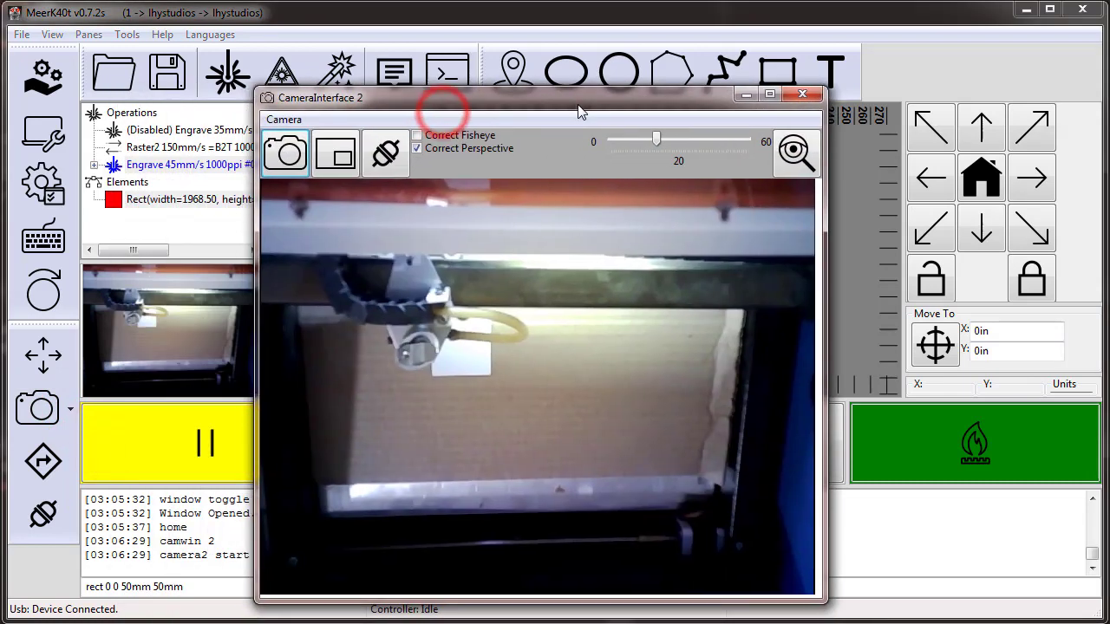
Jog the laser head left and up several times, then send it home.
{"action": "left_click", "coordinate": [934, 184]}
{"action": "left_click", "coordinate": [930, 176]}
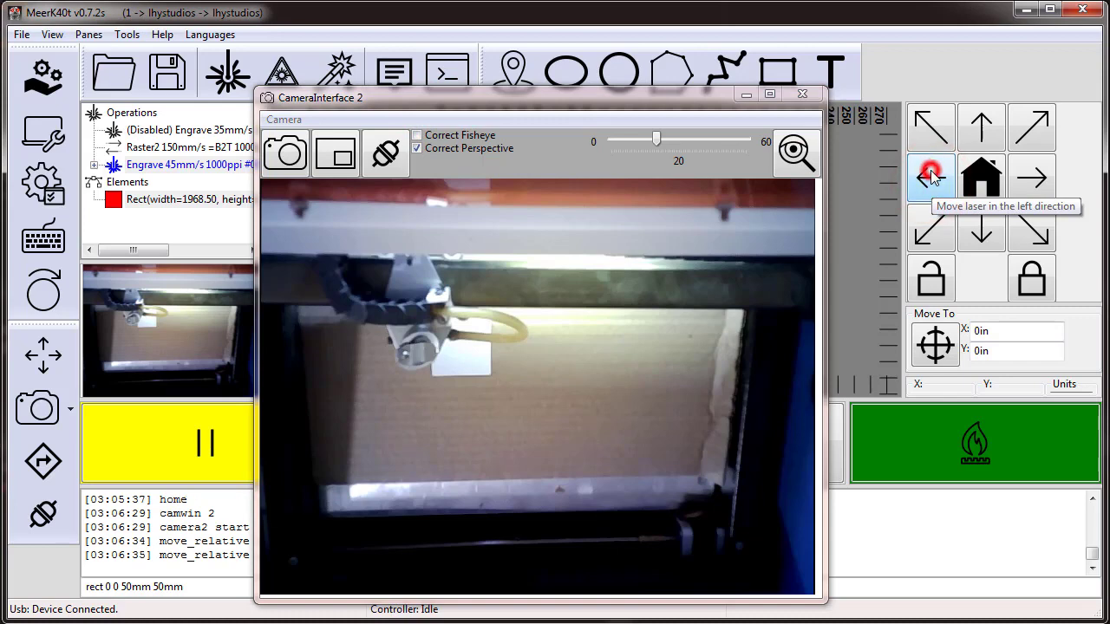
{"action": "left_click", "coordinate": [930, 170]}
{"action": "left_click", "coordinate": [980, 128]}
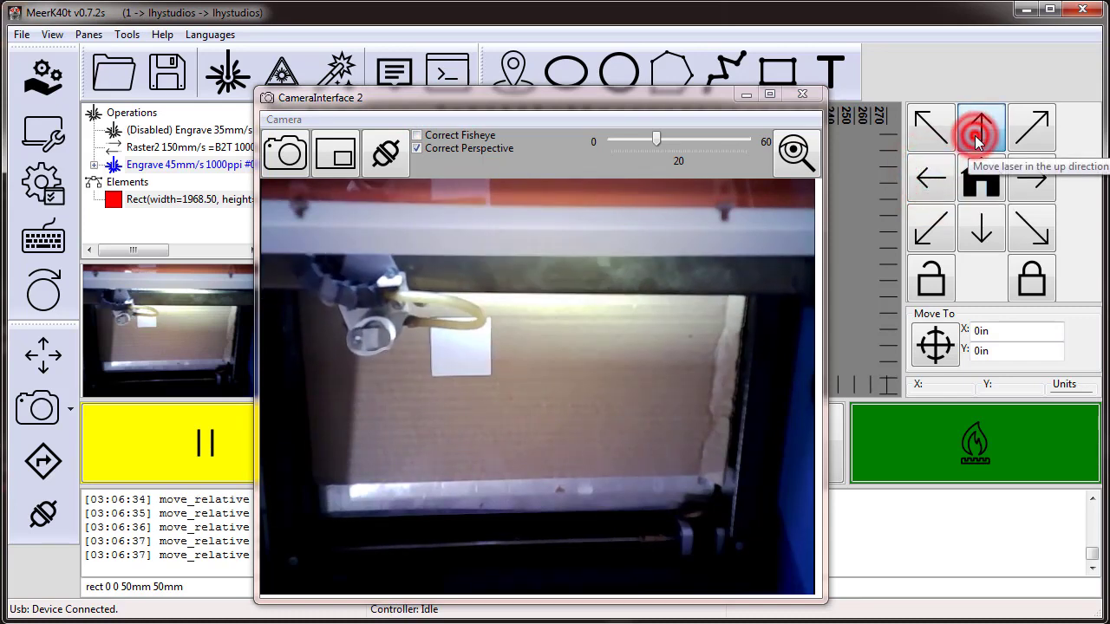
{"action": "left_click", "coordinate": [980, 127]}
{"action": "left_click", "coordinate": [942, 174]}
{"action": "left_click", "coordinate": [981, 178]}
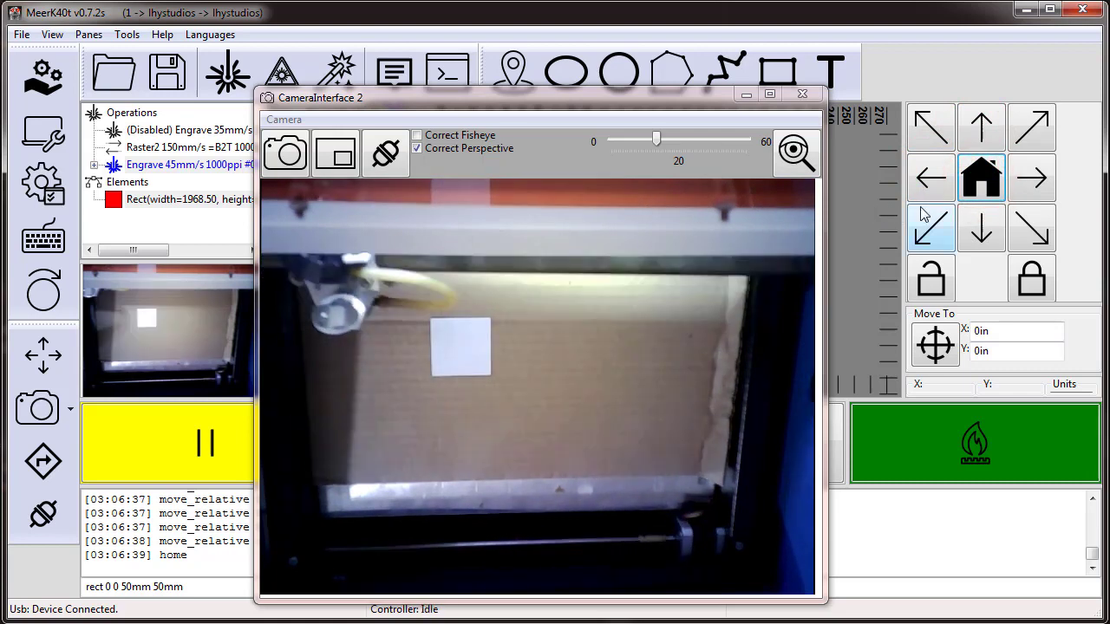
Jog the laser head diagonally up-left repeatedly while watching the camera feed.
{"action": "left_click", "coordinate": [925, 127]}
{"action": "left_click", "coordinate": [924, 127]}
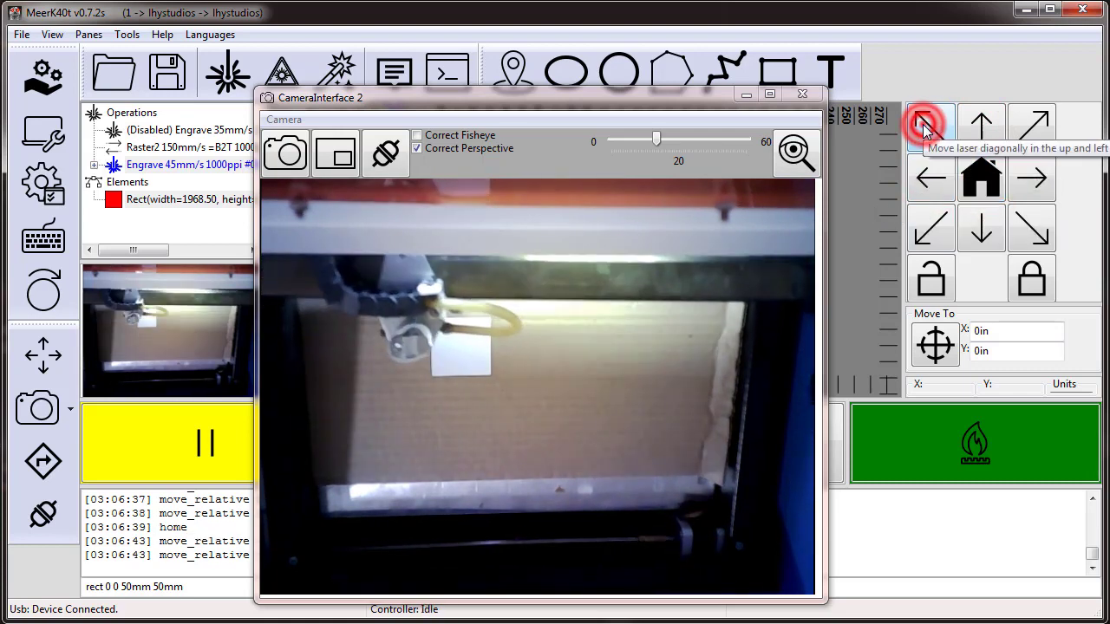
{"action": "left_click", "coordinate": [925, 127]}
{"action": "left_click", "coordinate": [925, 126]}
{"action": "left_click", "coordinate": [925, 127]}
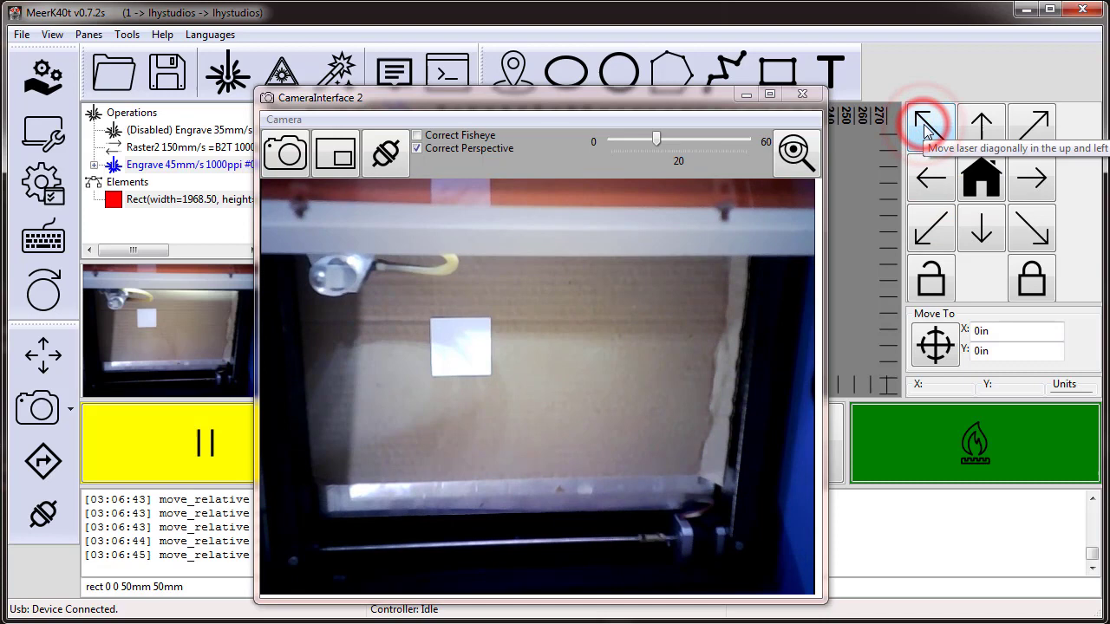
{"action": "left_click", "coordinate": [481, 330]}
Turn off Correct Perspective and roughly place the blue, green, red and yellow markers on the square's corners.
{"action": "left_click", "coordinate": [473, 149]}
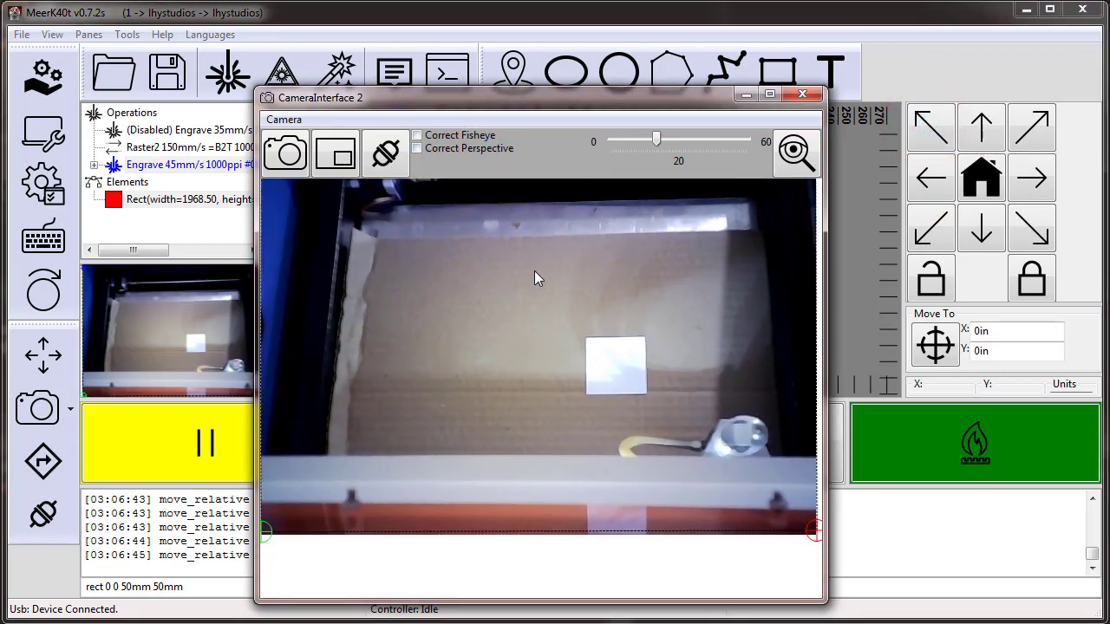
{"action": "scroll", "coordinate": [653, 351], "scroll_direction": "down", "scroll_amount": 2}
{"action": "scroll", "coordinate": [654, 348], "scroll_direction": "down", "scroll_amount": 1}
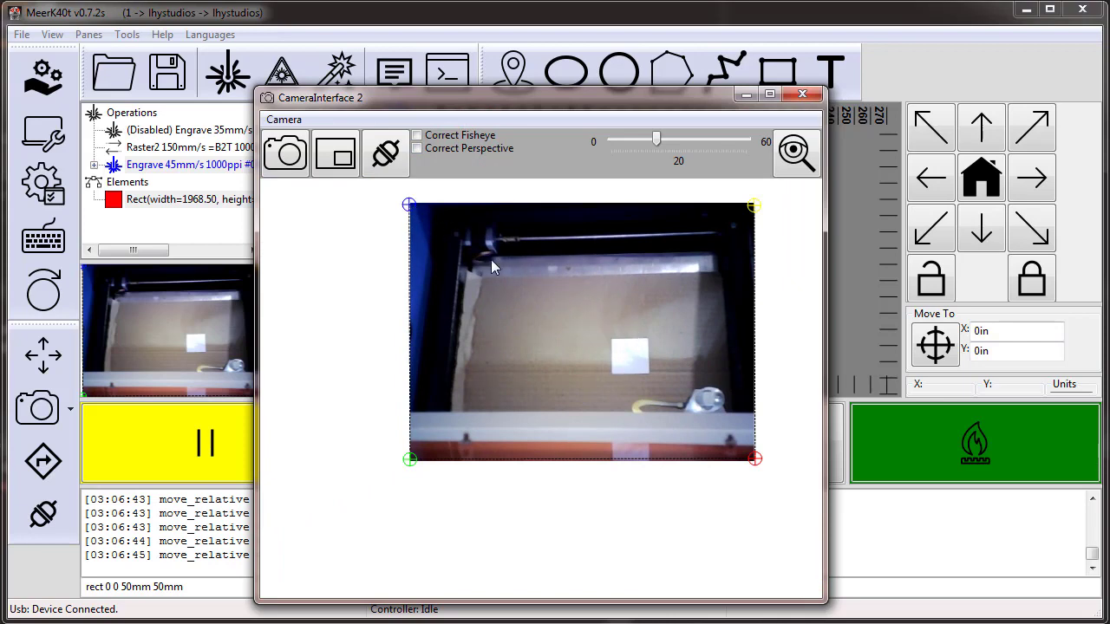
{"action": "left_click_drag", "start_coordinate": [412, 208], "coordinate": [611, 343]}
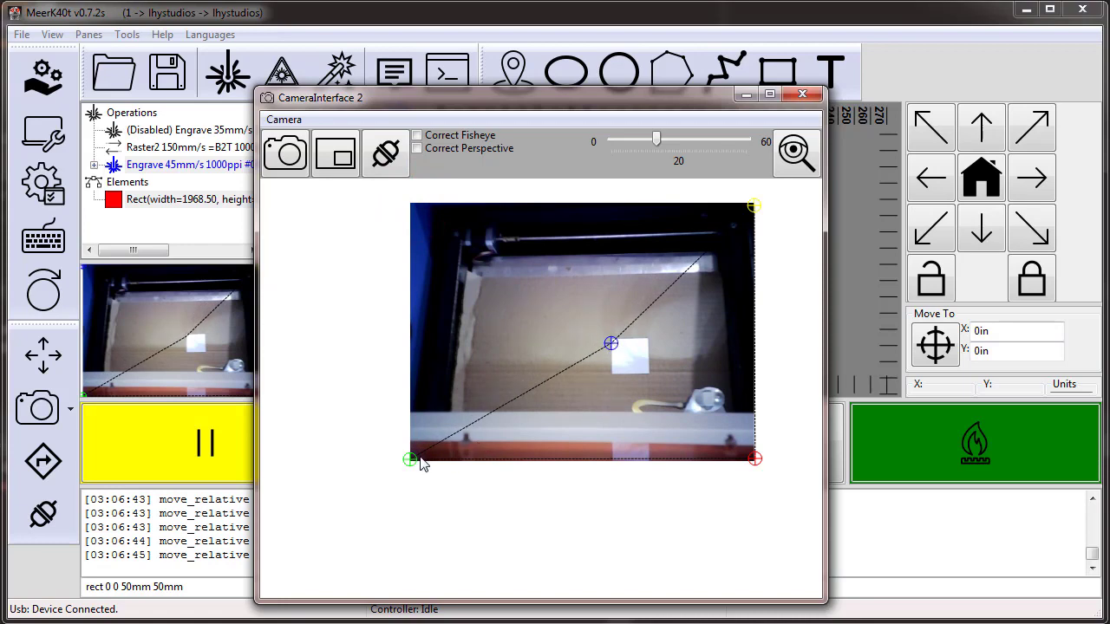
{"action": "left_click_drag", "start_coordinate": [421, 462], "coordinate": [613, 383]}
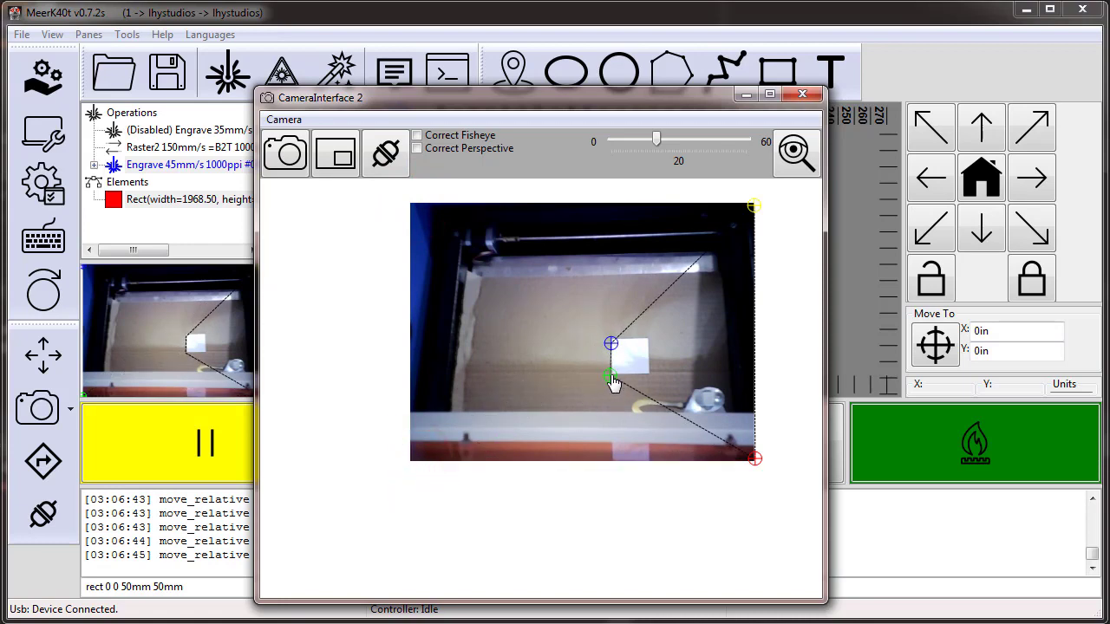
{"action": "left_click_drag", "start_coordinate": [754, 462], "coordinate": [715, 422]}
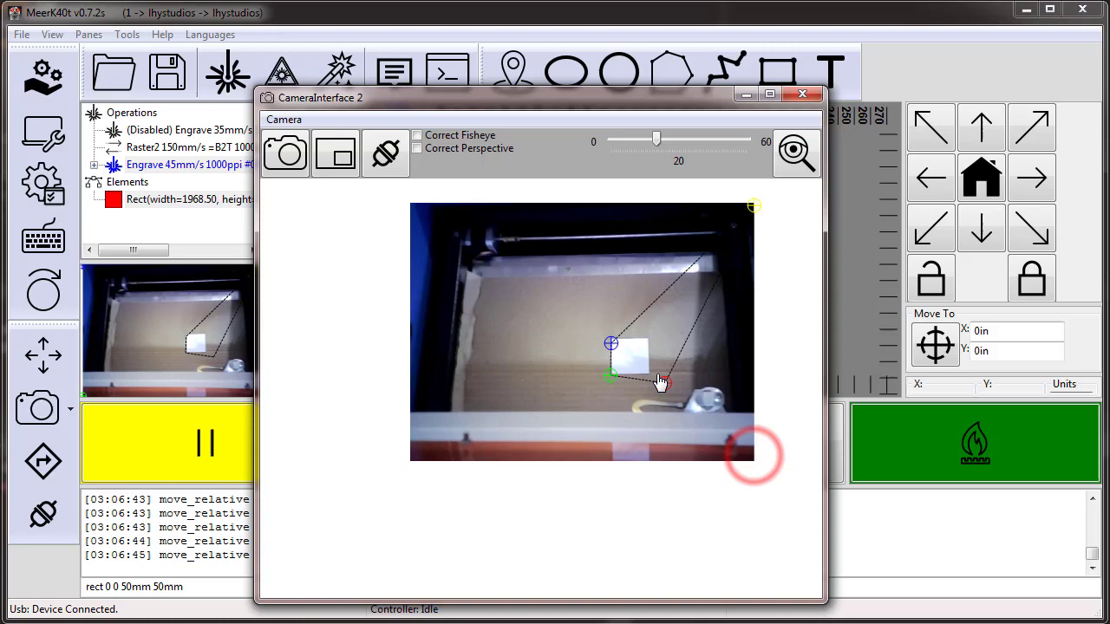
{"action": "left_click_drag", "start_coordinate": [660, 382], "coordinate": [654, 375]}
{"action": "left_click_drag", "start_coordinate": [754, 206], "coordinate": [649, 334]}
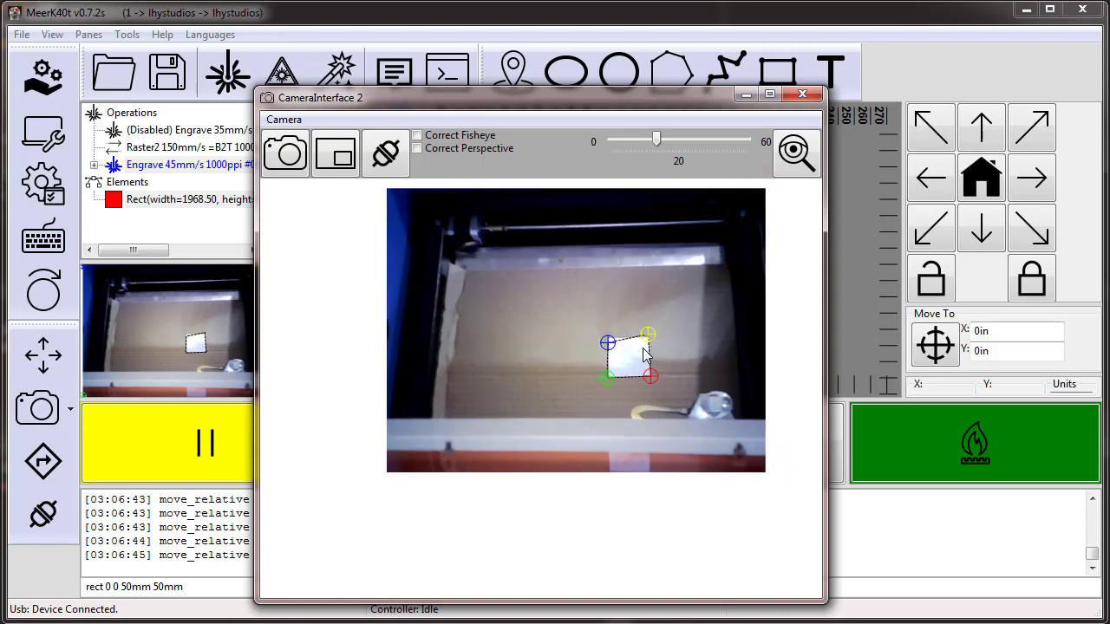
Refine all four corner markers precisely onto the white square's corners.
{"action": "scroll", "coordinate": [621, 352], "scroll_direction": "up", "scroll_amount": 10}
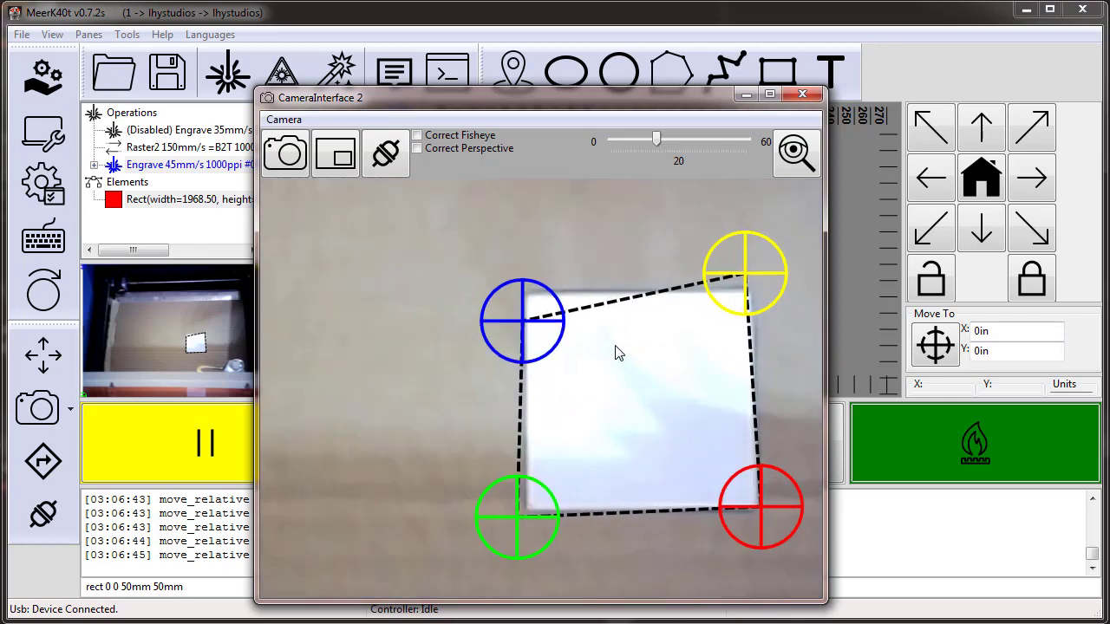
{"action": "scroll", "coordinate": [619, 352], "scroll_direction": "up", "scroll_amount": 3}
{"action": "left_click_drag", "start_coordinate": [497, 318], "coordinate": [500, 279]}
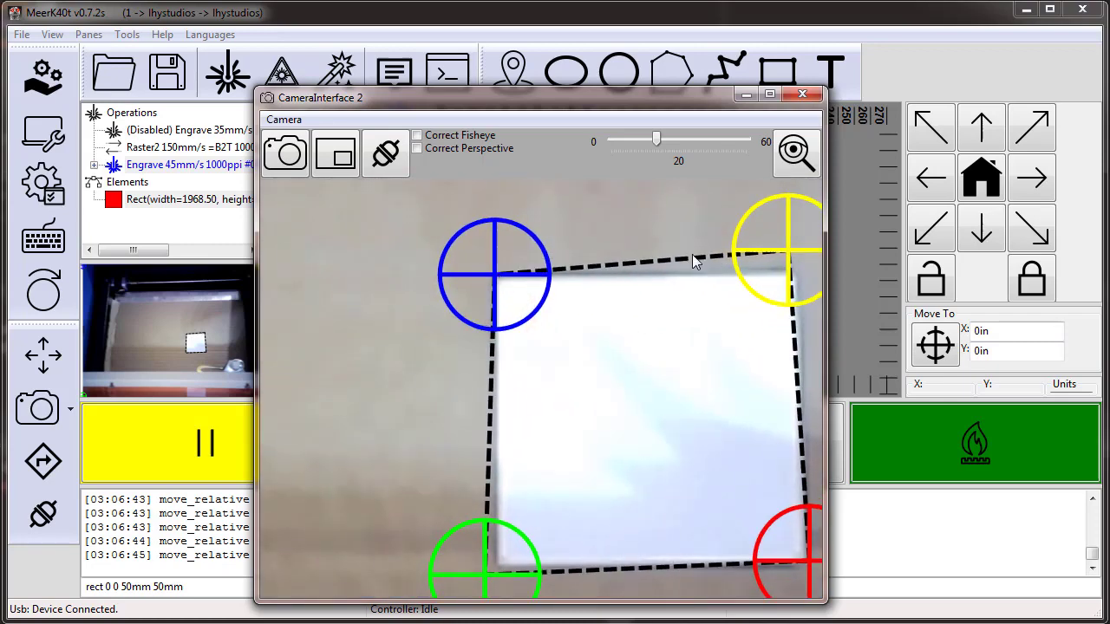
{"action": "left_click_drag", "start_coordinate": [783, 234], "coordinate": [792, 264]}
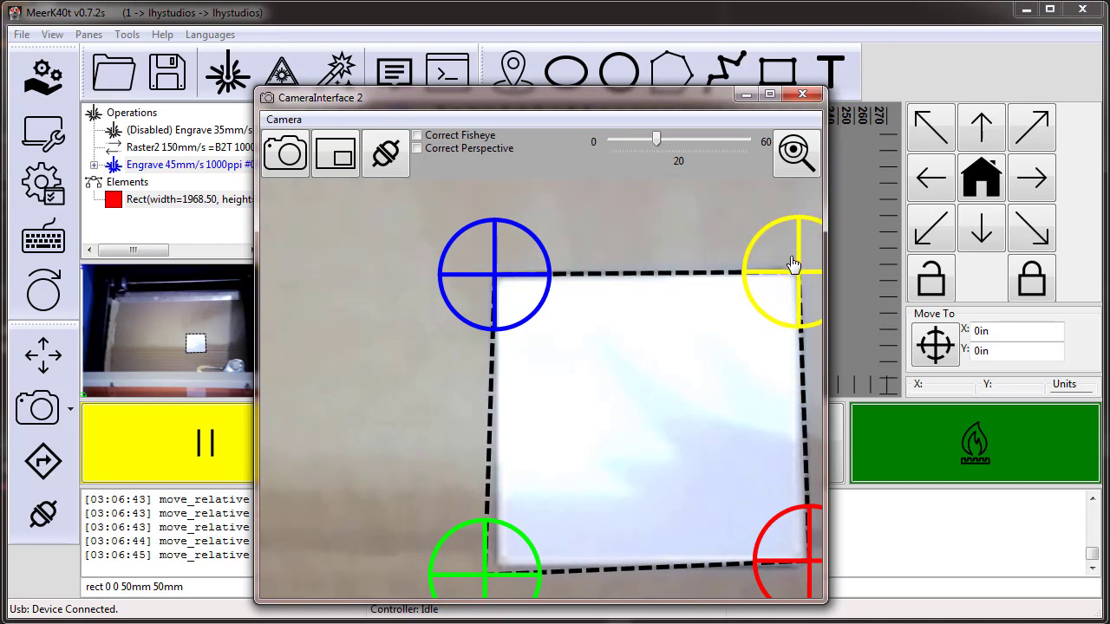
{"action": "left_click_drag", "start_coordinate": [488, 577], "coordinate": [499, 568]}
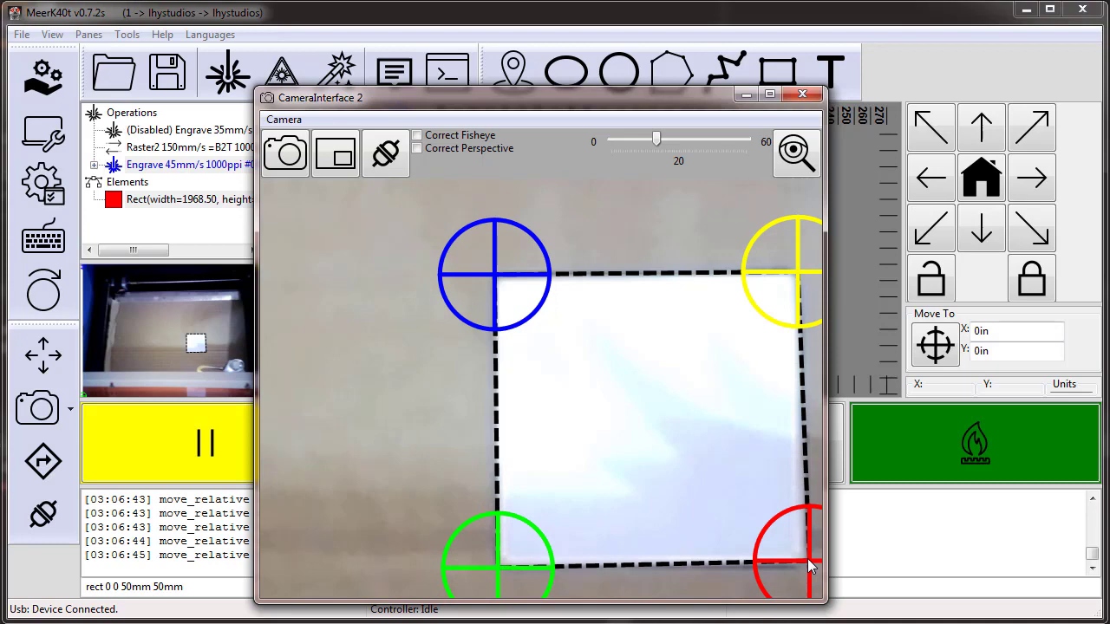
{"action": "left_click_drag", "start_coordinate": [809, 568], "coordinate": [809, 566]}
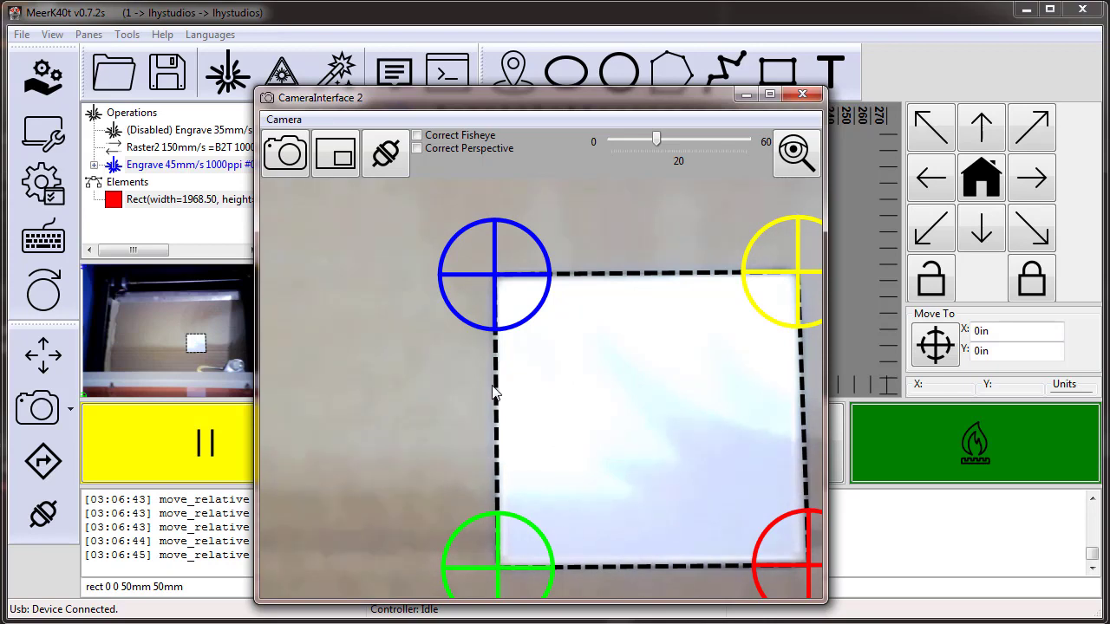
Re-enable perspective correction, use camera 2's image as the bed background, and close its window.
{"action": "left_click", "coordinate": [440, 149]}
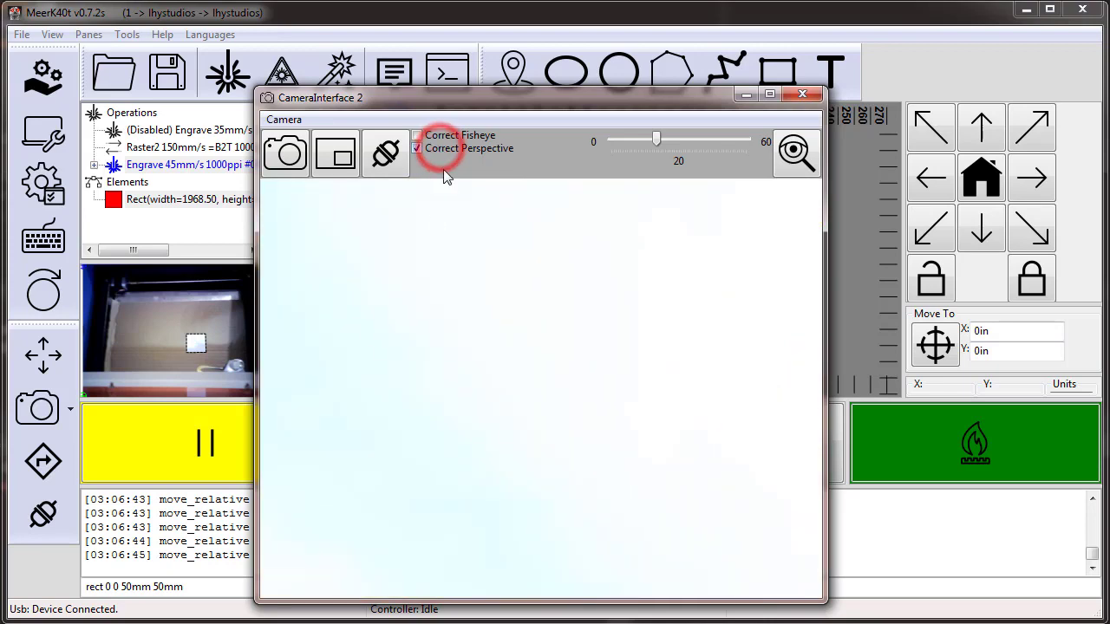
{"action": "left_click", "coordinate": [202, 338]}
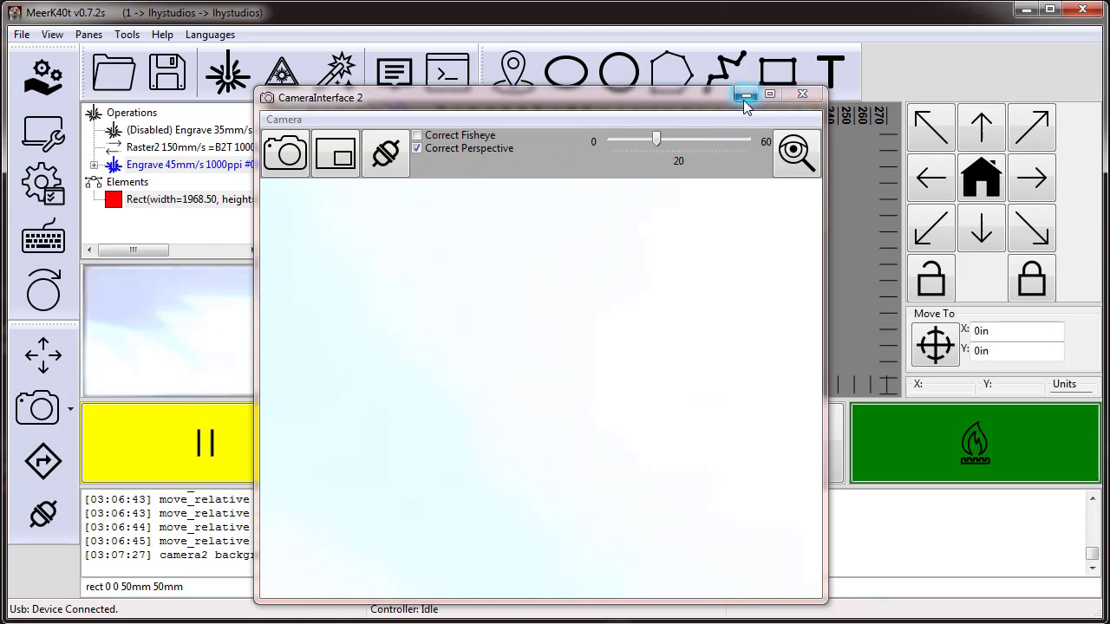
{"action": "left_click", "coordinate": [801, 93]}
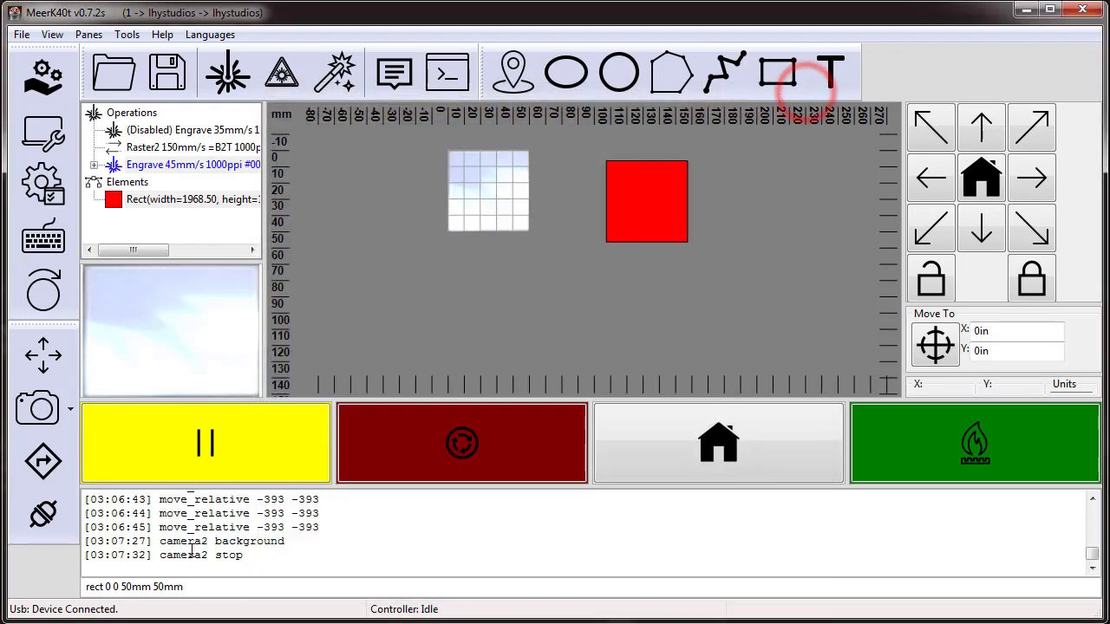
Reconnect the camera preview, then select and delete the red square.
{"action": "right_click", "coordinate": [150, 310]}
{"action": "left_click", "coordinate": [228, 358]}
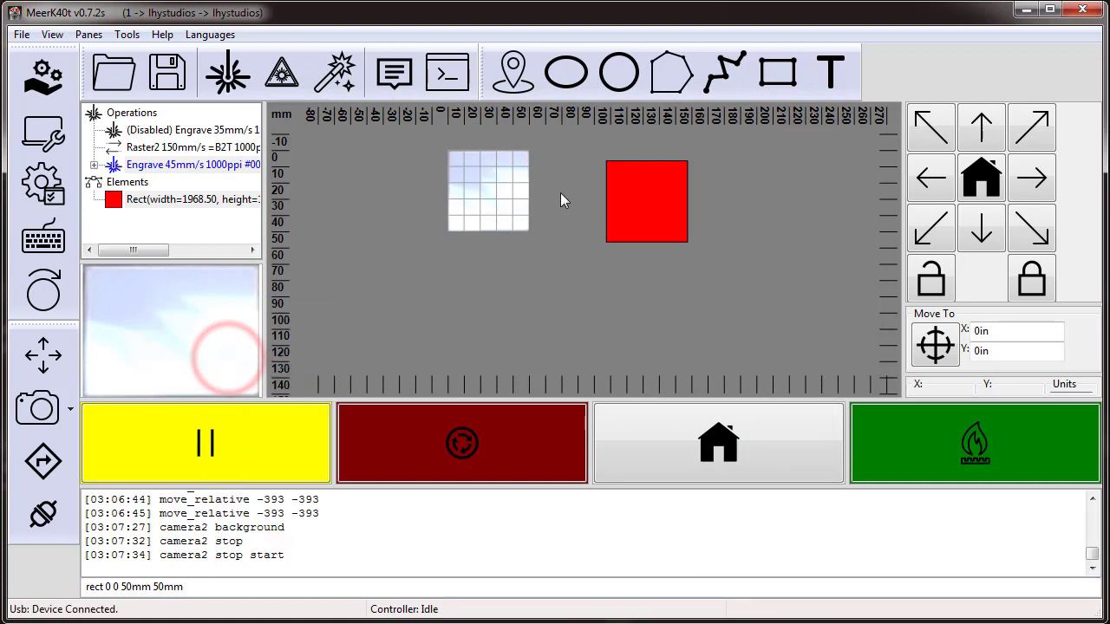
{"action": "left_click", "coordinate": [577, 146]}
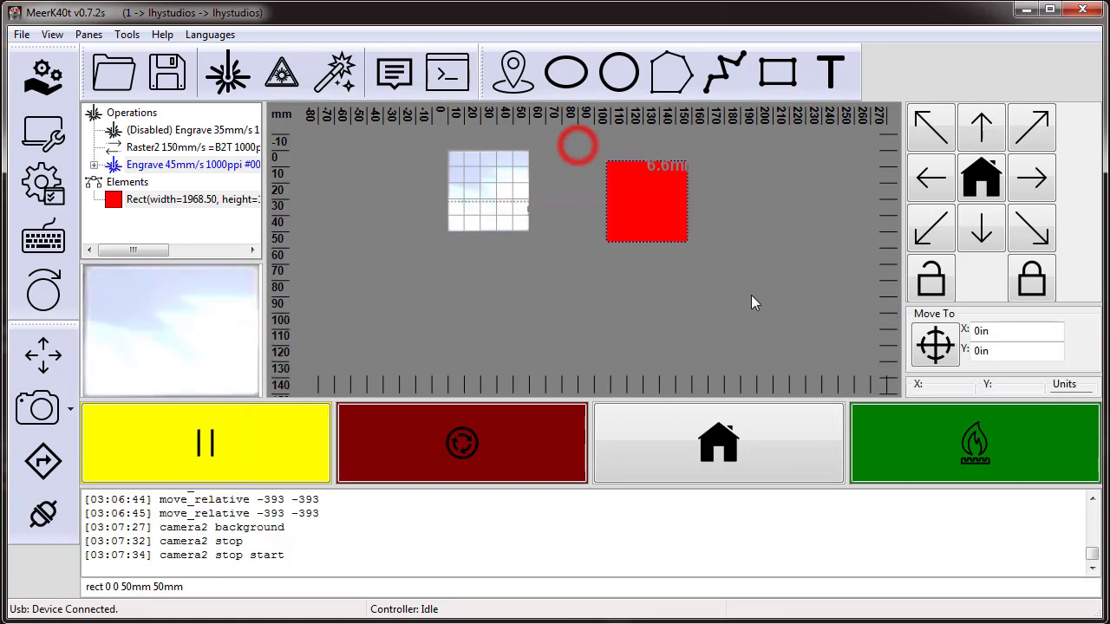
{"action": "key", "text": "Delete"}
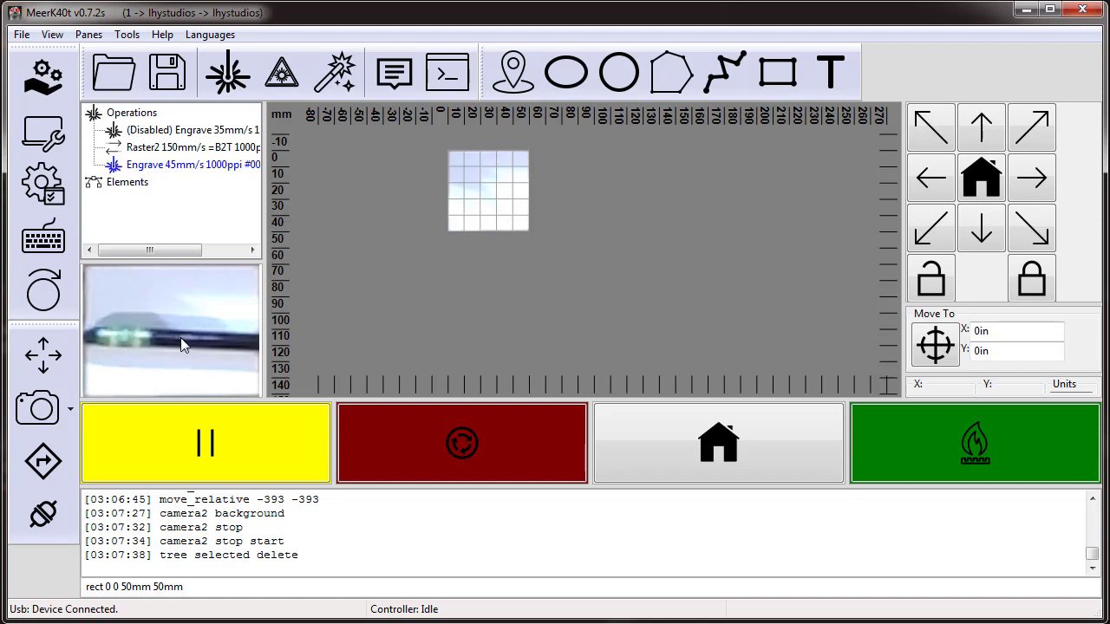
Replace the console's rect command with 'text MeerK40t scale 10' and run it.
{"action": "left_click_drag", "start_coordinate": [258, 588], "coordinate": [85, 581]}
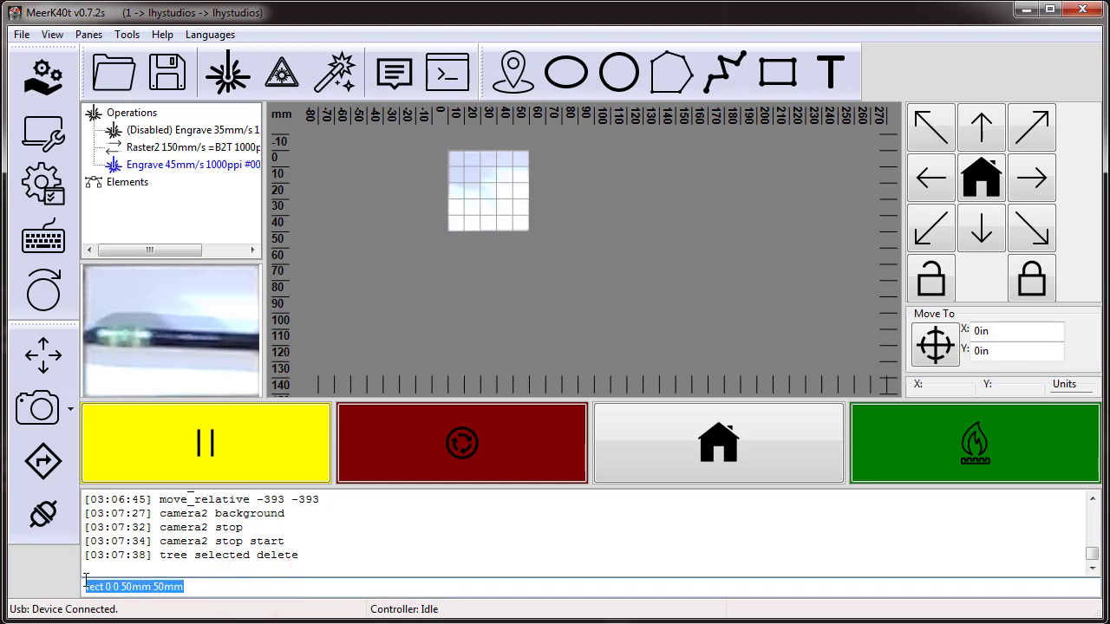
{"action": "key", "text": "BackSpace"}
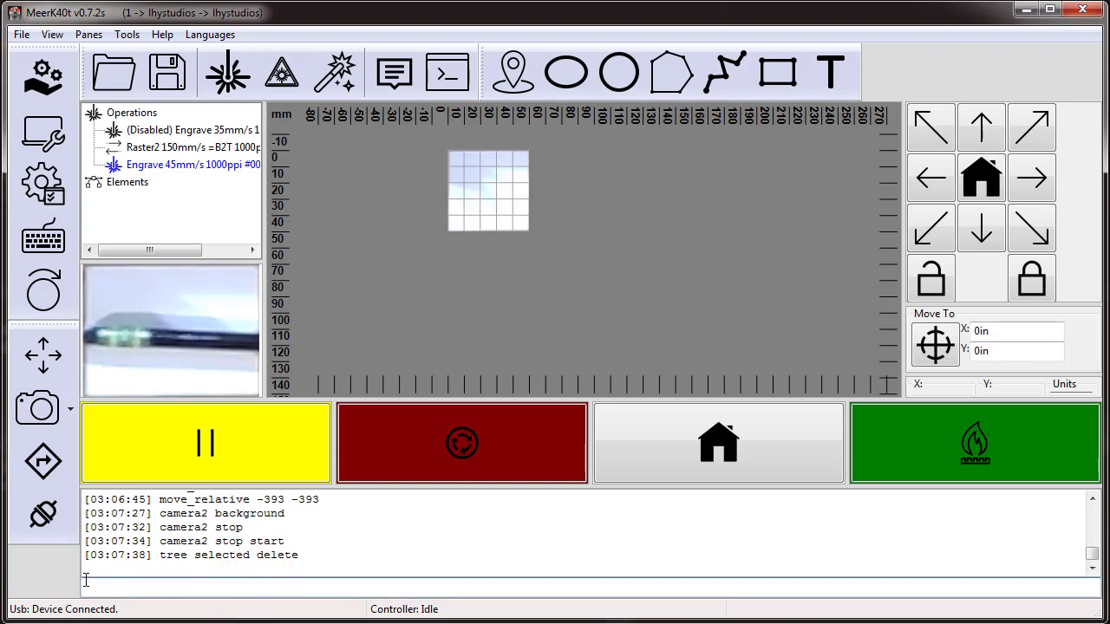
{"action": "type", "text": "text MeerK40t scale 10"}
{"action": "key", "text": "Return"}
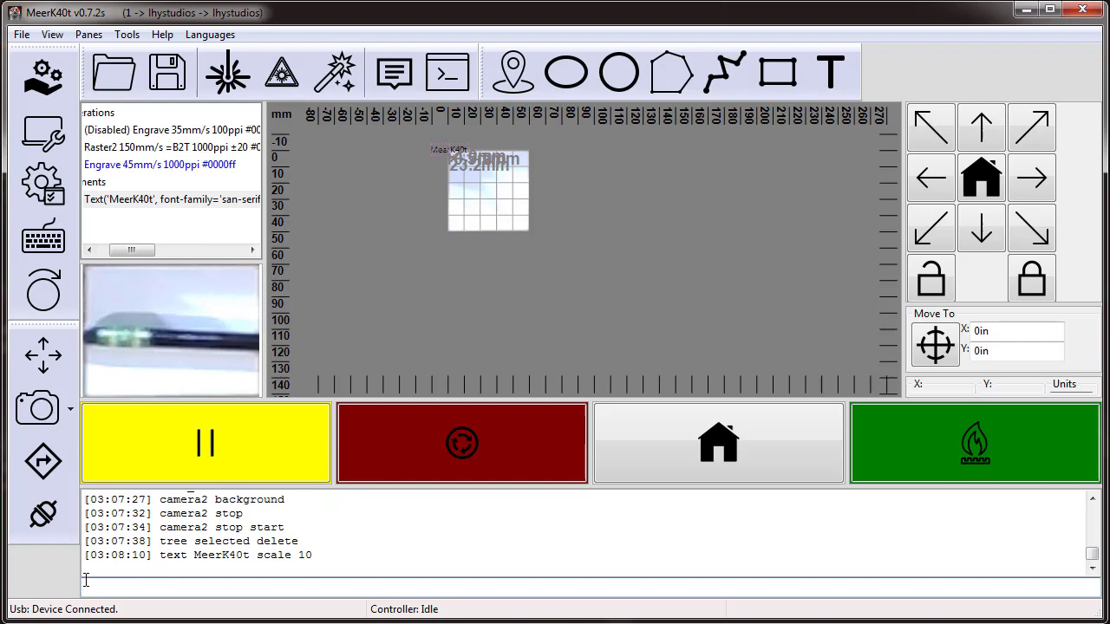
Set the camera image as background, zoom in, and drag the MeerK40t text onto the pencil.
{"action": "double_click", "coordinate": [178, 354]}
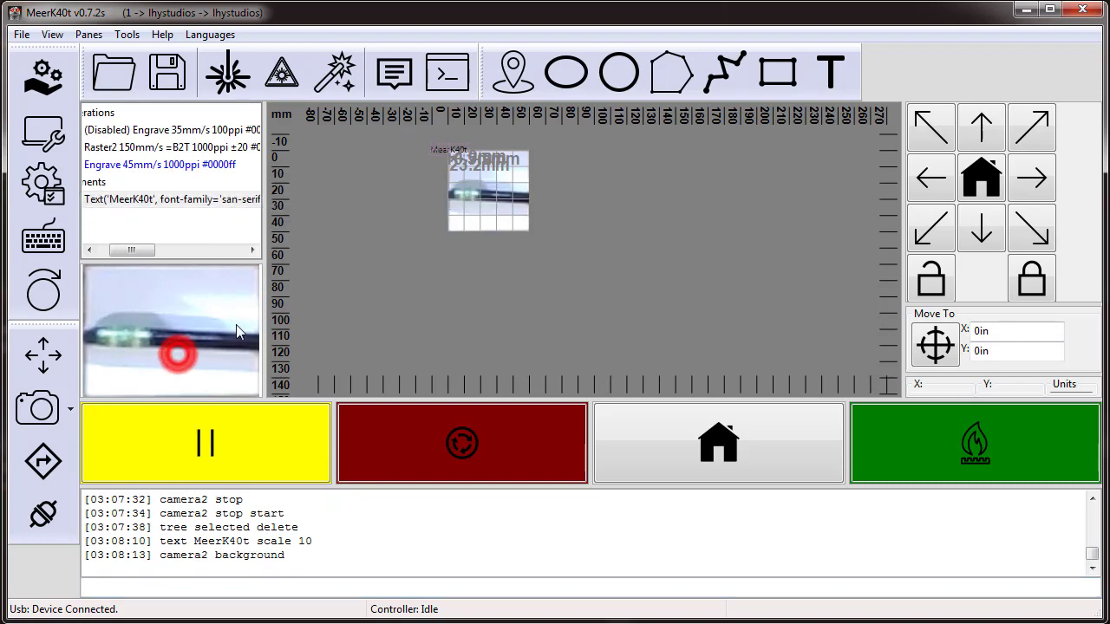
{"action": "scroll", "coordinate": [416, 199], "scroll_direction": "up", "scroll_amount": 10}
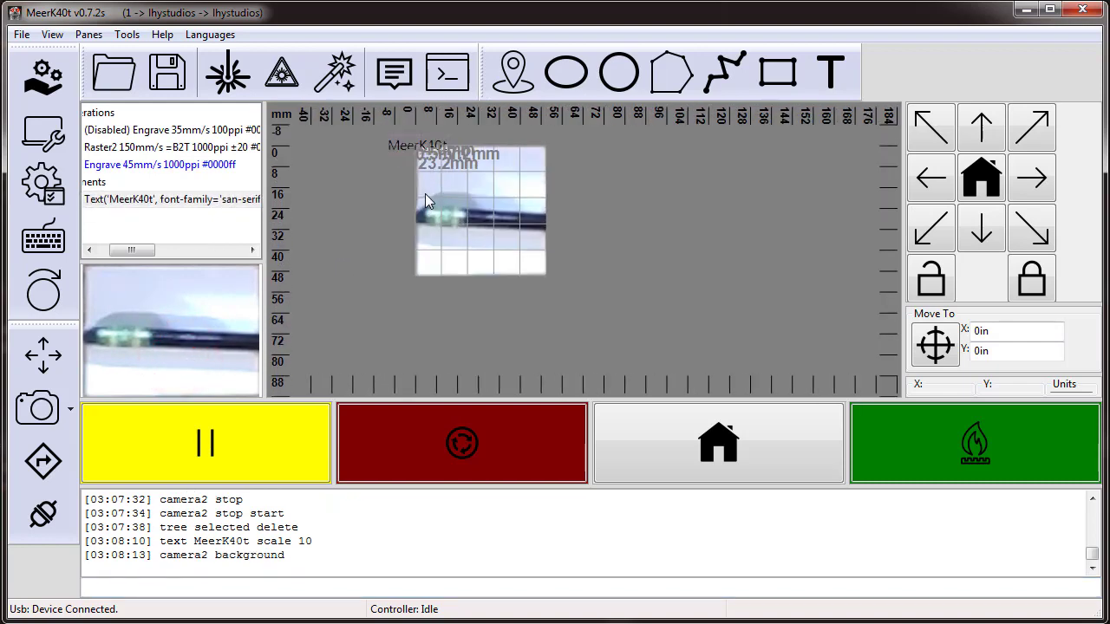
{"action": "middle_click_drag", "start_coordinate": [486, 198], "coordinate": [359, 227]}
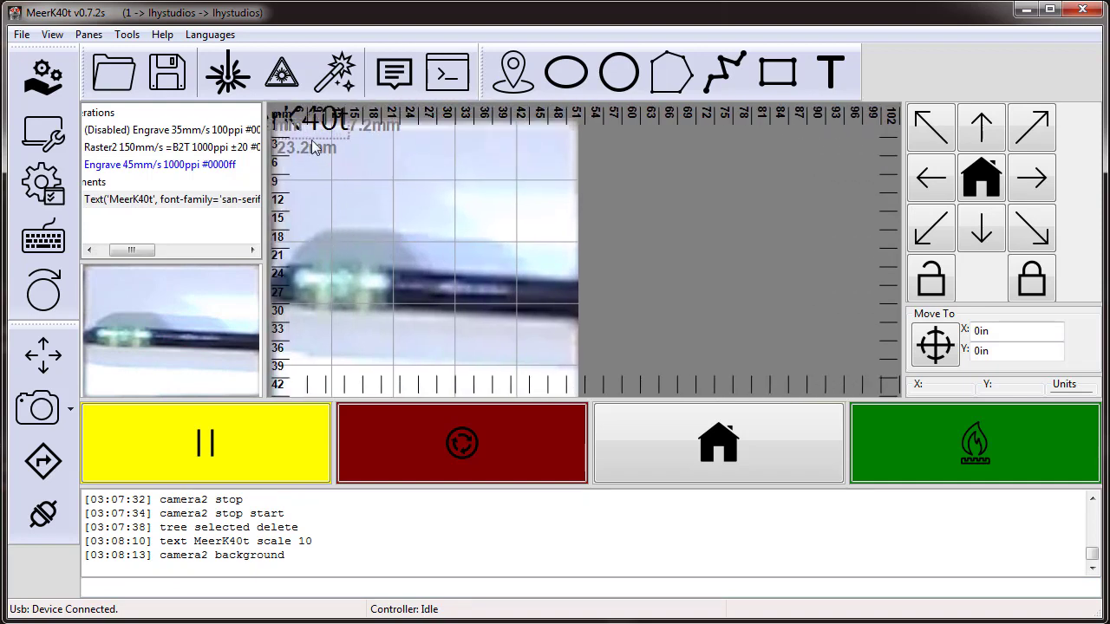
{"action": "left_click_drag", "start_coordinate": [302, 124], "coordinate": [506, 291]}
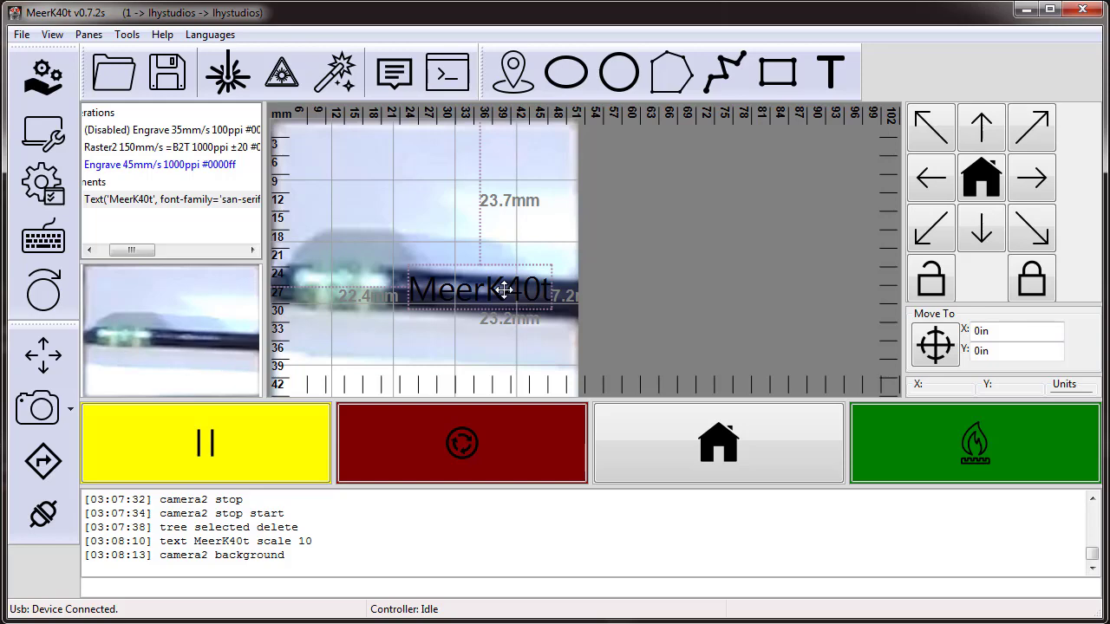
Fine-tune the text's scale, rotation and position with bracket keys so it follows the pencil.
{"action": "key", "text": "alt+bracketleft"}
{"action": "key", "text": "bracketright"}
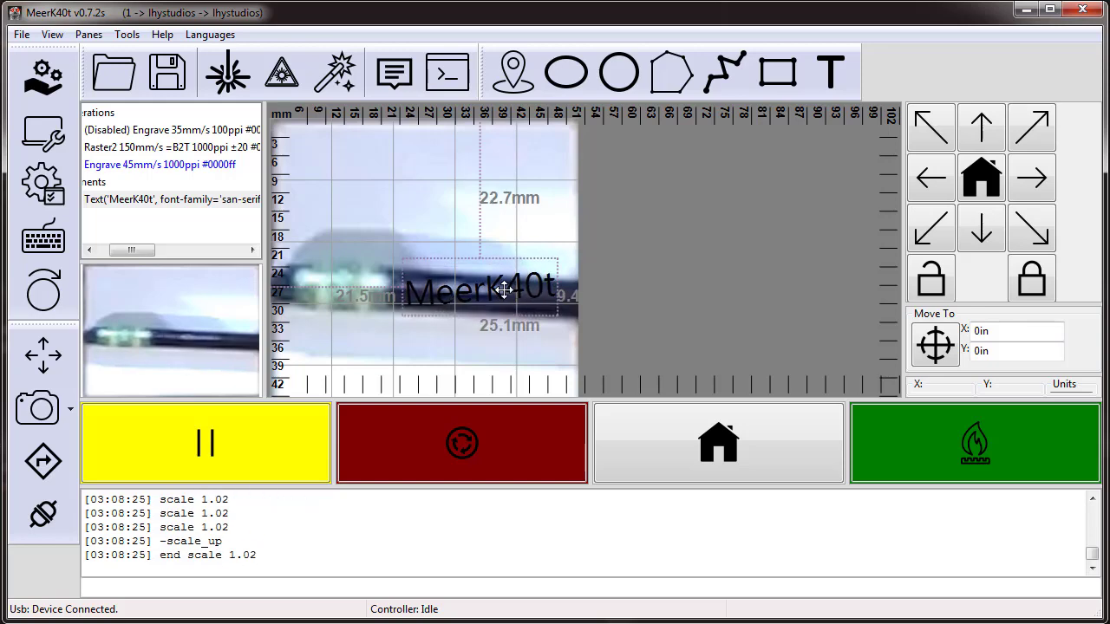
{"action": "key", "text": "bracketleft"}
{"action": "key", "text": "bracketleft"}
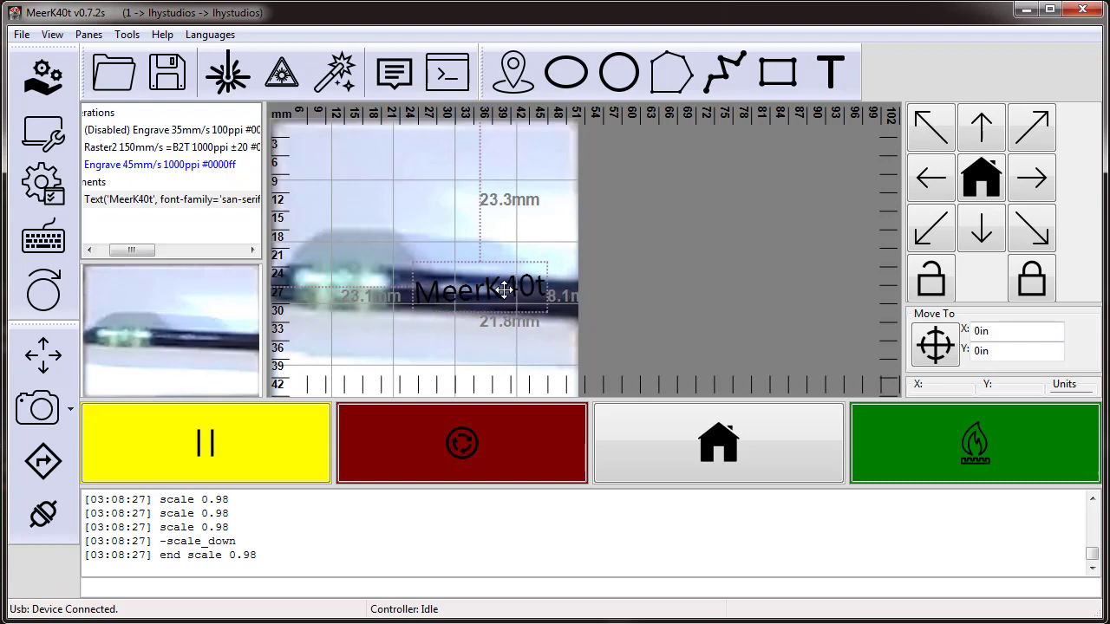
{"action": "key", "text": "alt+bracketright"}
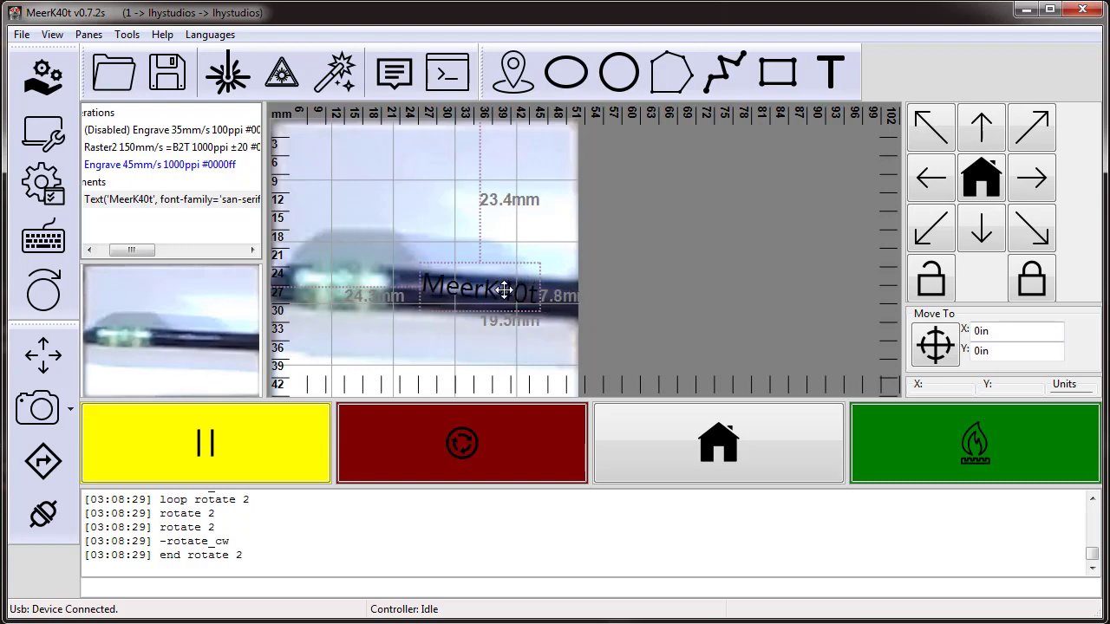
{"action": "key", "text": "alt+bracketleft"}
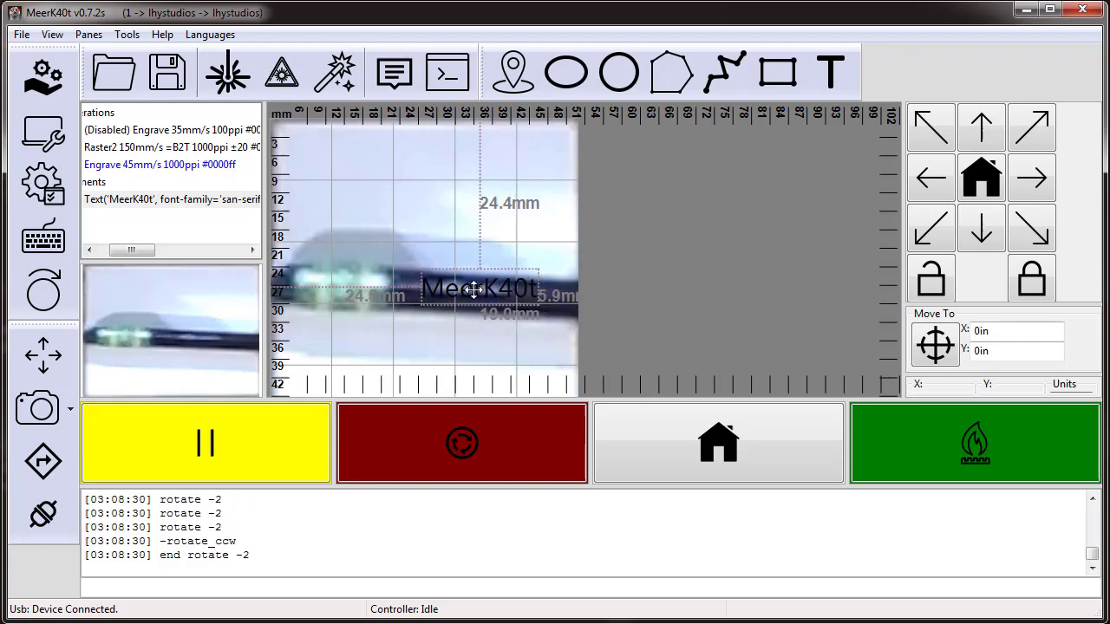
{"action": "left_click_drag", "start_coordinate": [475, 290], "coordinate": [468, 291]}
{"action": "key", "text": "alt+bracketleft"}
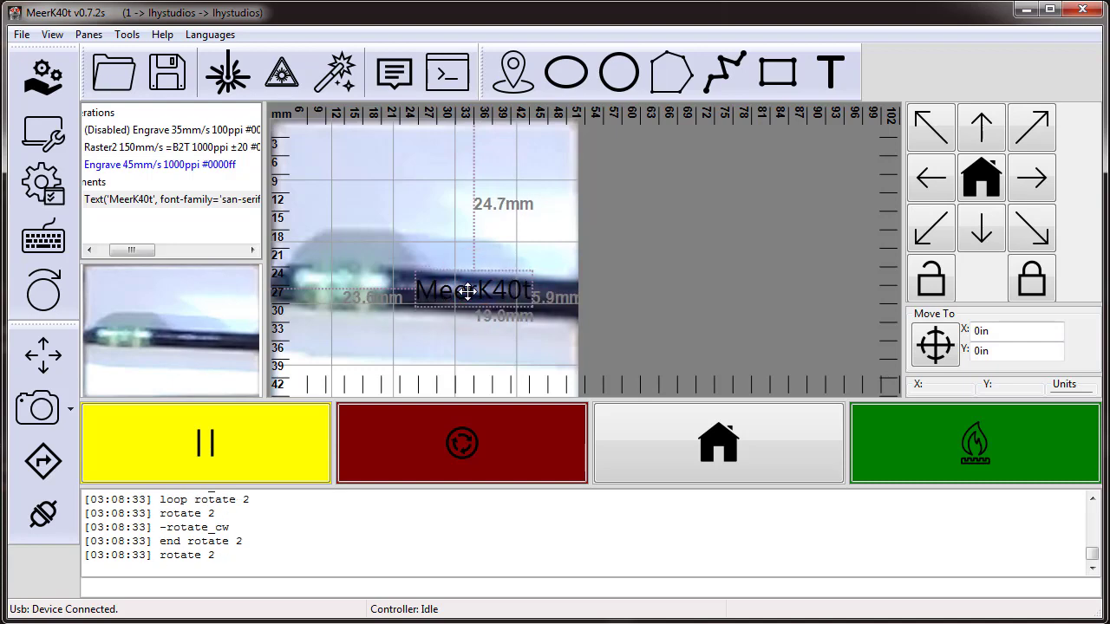
{"action": "key", "text": "alt+bracketright"}
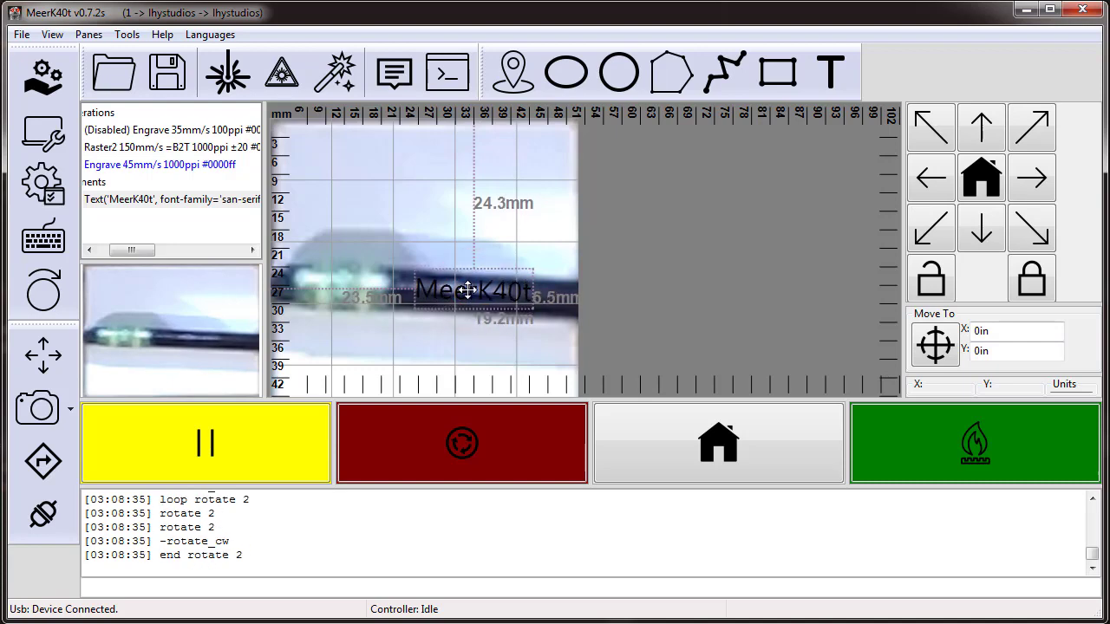
{"action": "left_click_drag", "start_coordinate": [468, 290], "coordinate": [470, 289]}
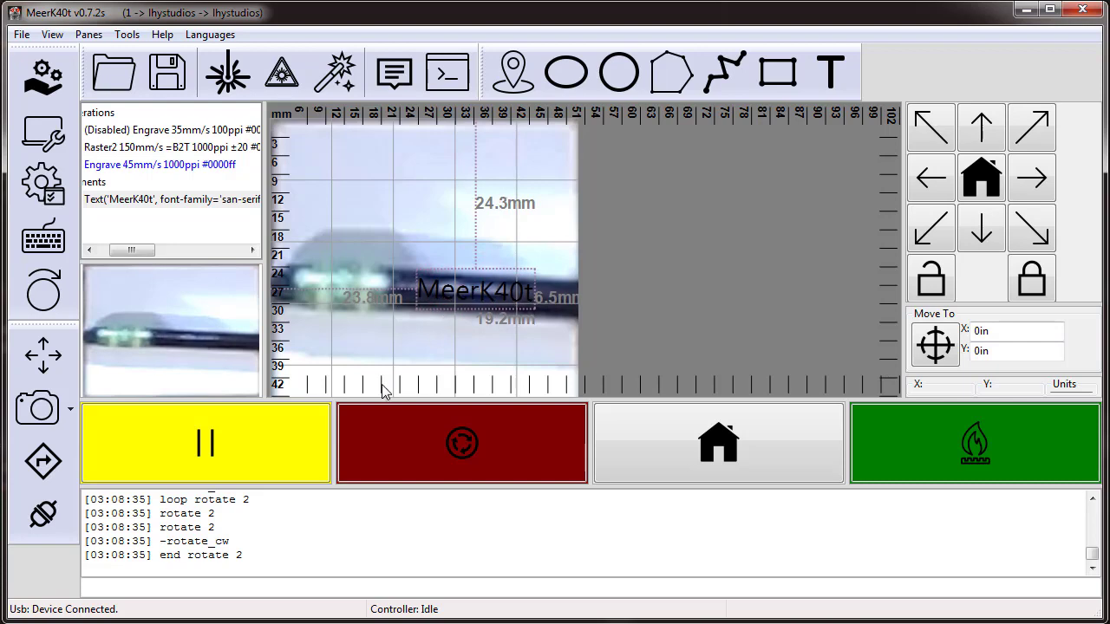
Assign the MeerK40t text element to the Raster2 operation.
{"action": "left_click", "coordinate": [106, 249]}
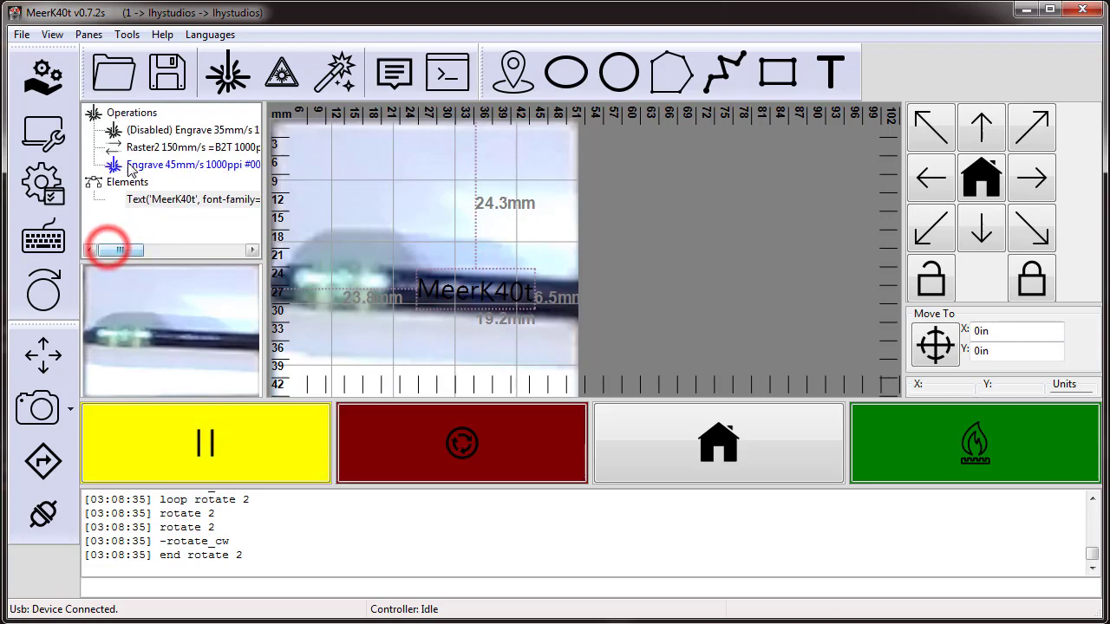
{"action": "left_click", "coordinate": [139, 198]}
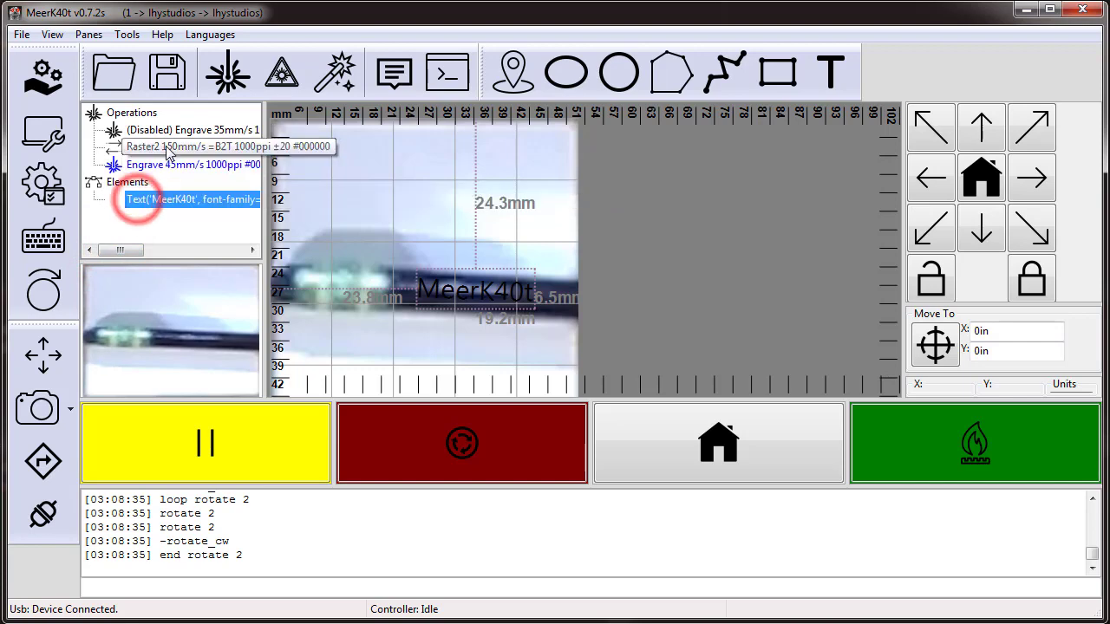
{"action": "left_click", "coordinate": [163, 201]}
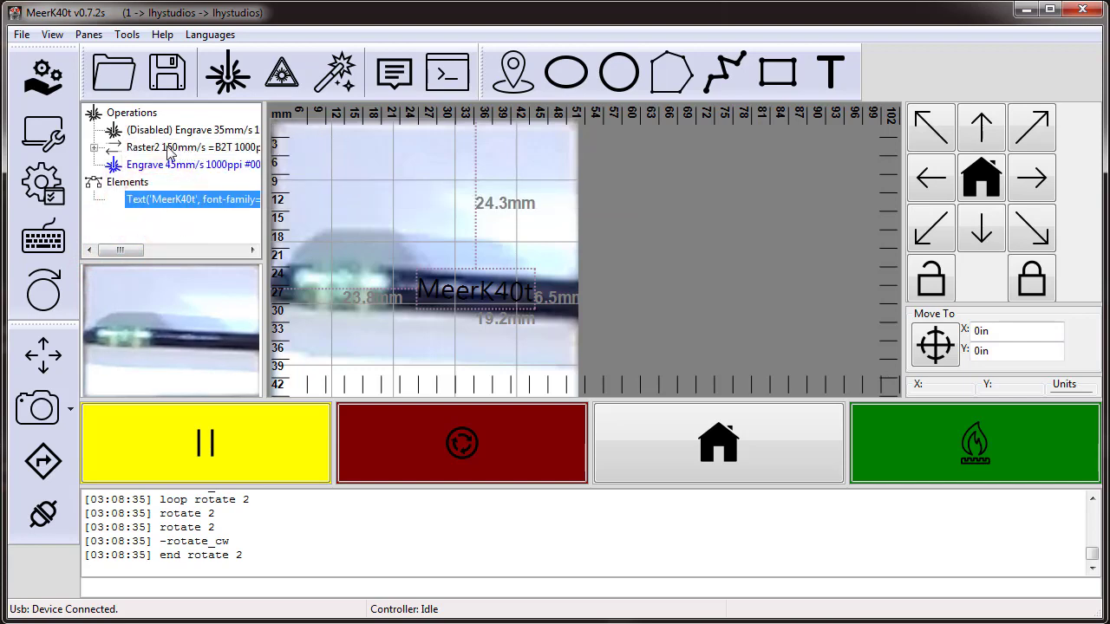
Review Raster2's settings (150 mm/s, 1000 ppi) and close the dialog.
{"action": "left_click", "coordinate": [165, 147]}
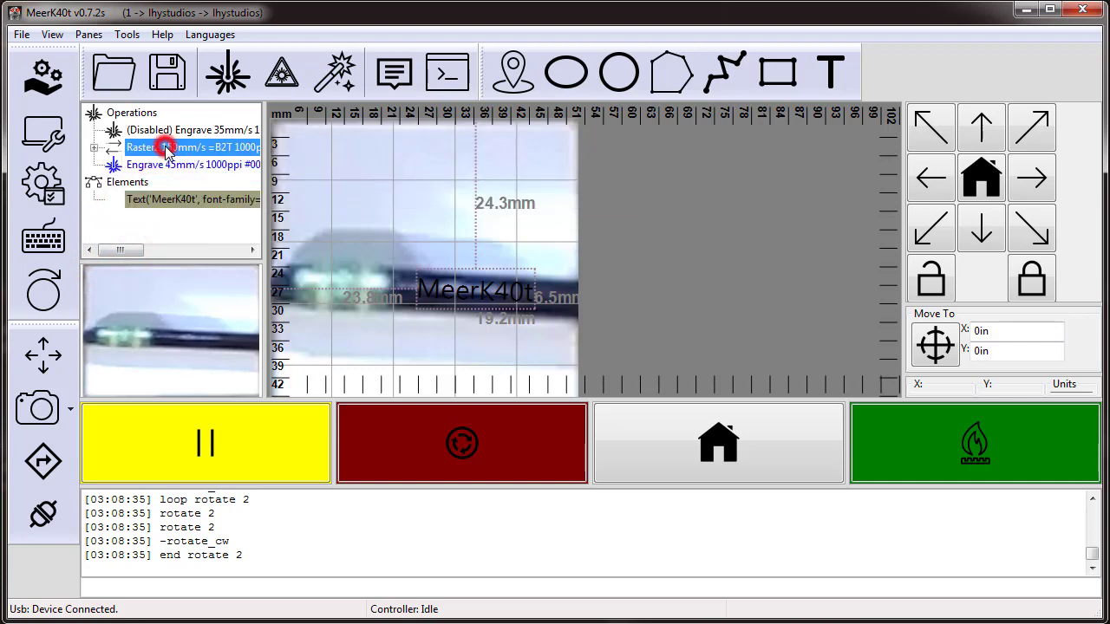
{"action": "double_click", "coordinate": [226, 148]}
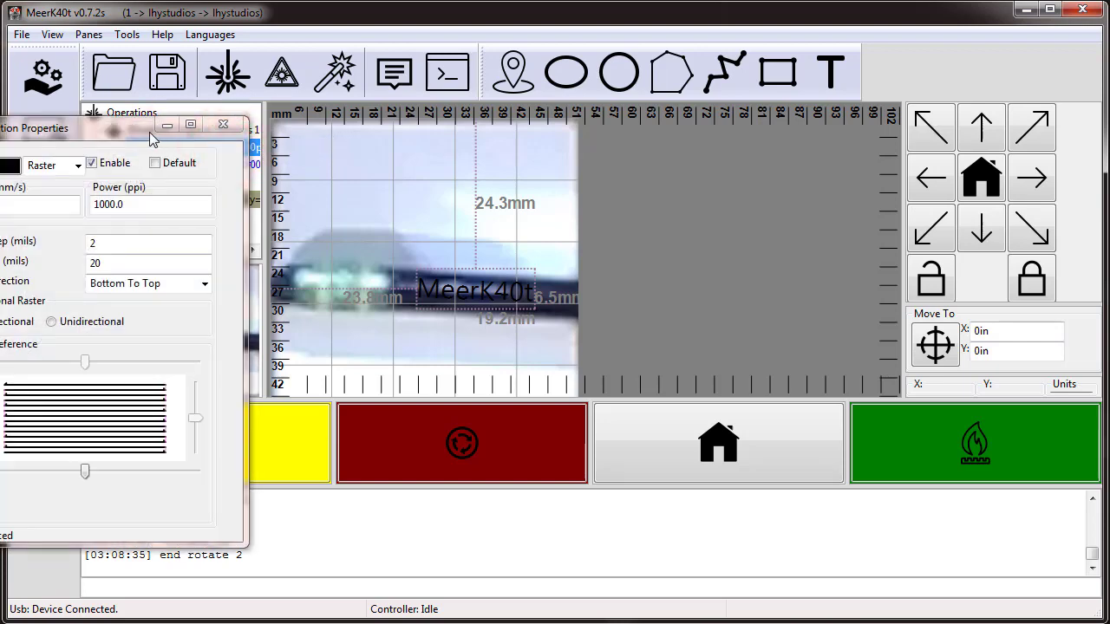
{"action": "left_click_drag", "start_coordinate": [149, 133], "coordinate": [810, 119]}
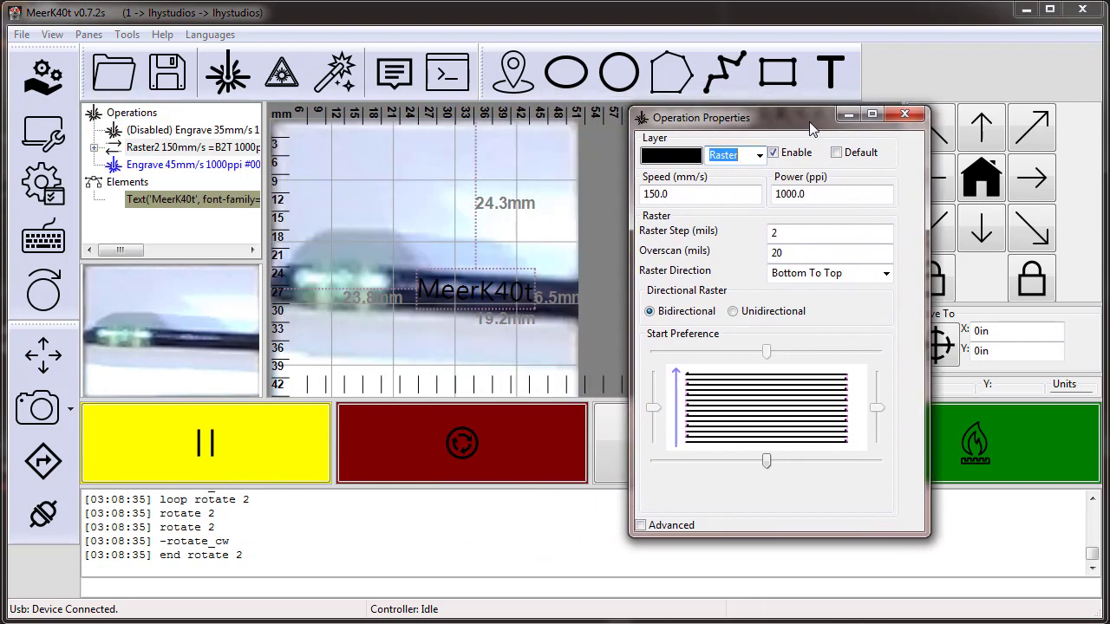
{"action": "left_click", "coordinate": [904, 116]}
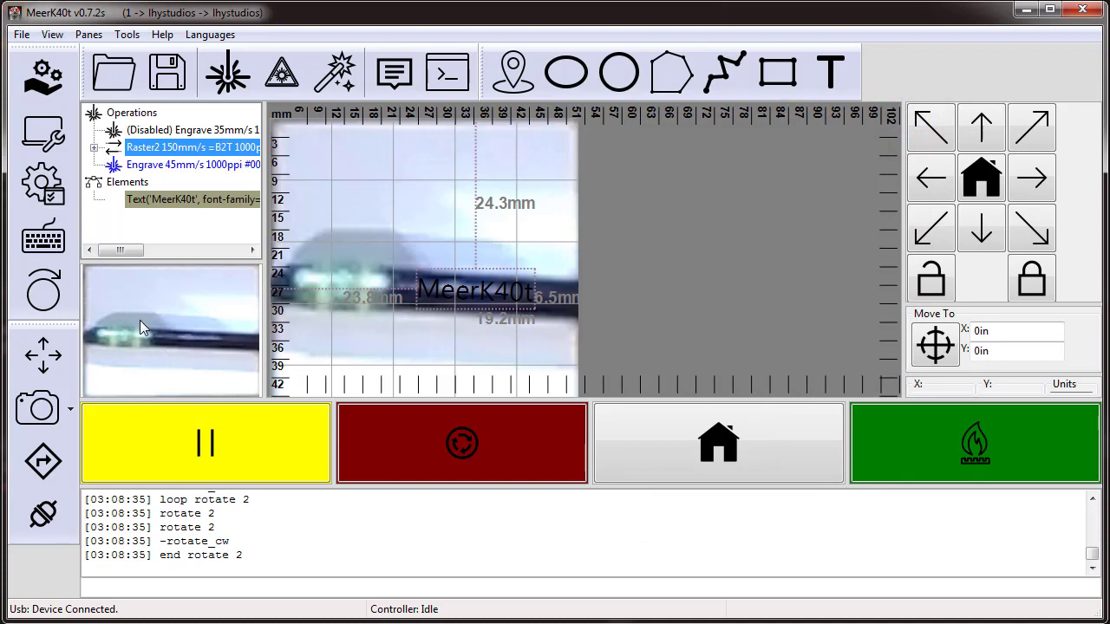
Send the MeerK40t text raster job to the laser with the One Touch burn button.
{"action": "left_click", "coordinate": [909, 433]}
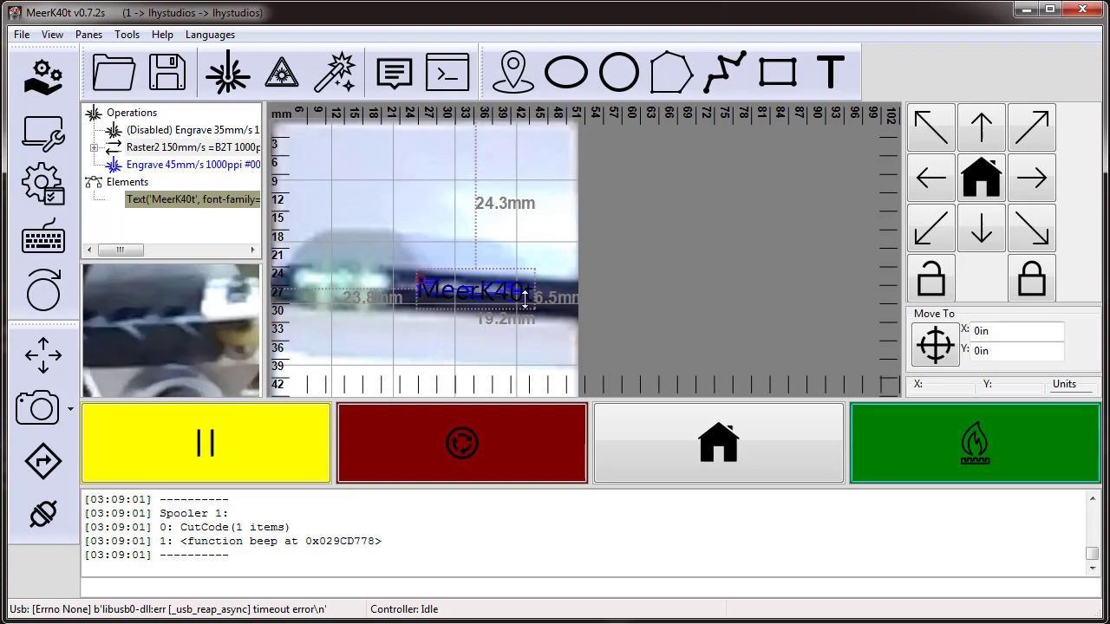
Jog the laser head up and left four times so it clears the pencil.
{"action": "left_click", "coordinate": [931, 136]}
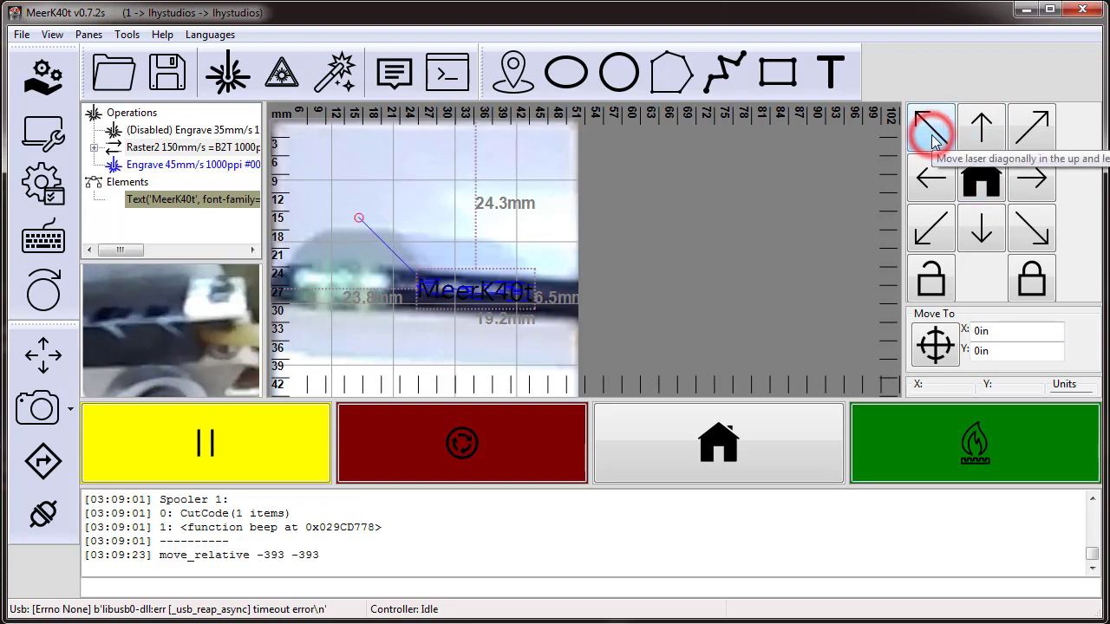
{"action": "left_click", "coordinate": [931, 136]}
{"action": "left_click", "coordinate": [931, 136]}
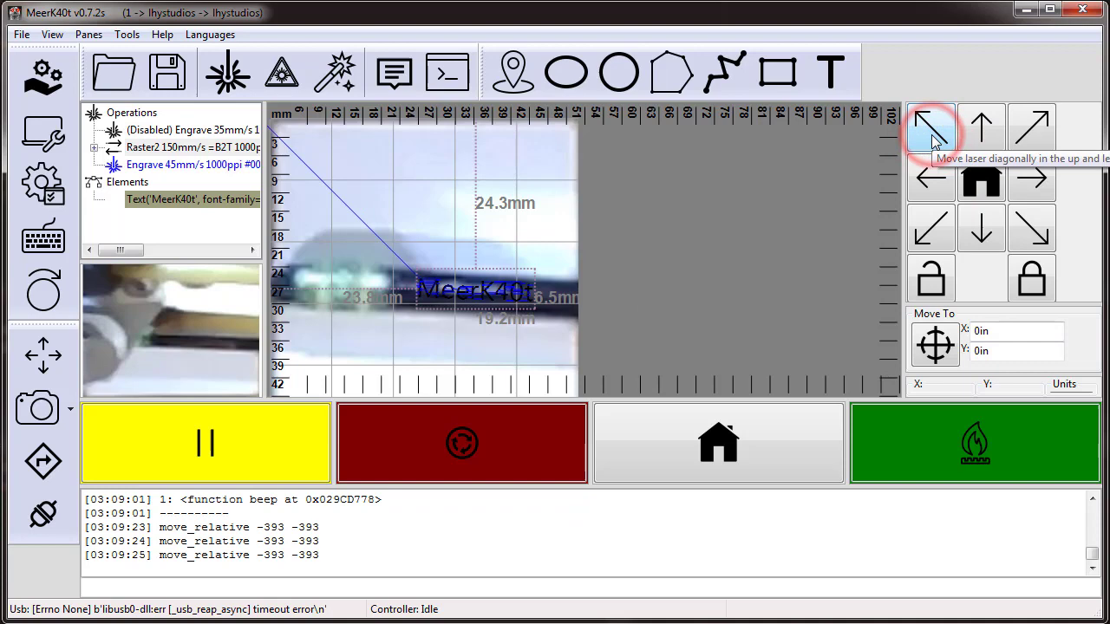
{"action": "left_click", "coordinate": [931, 136]}
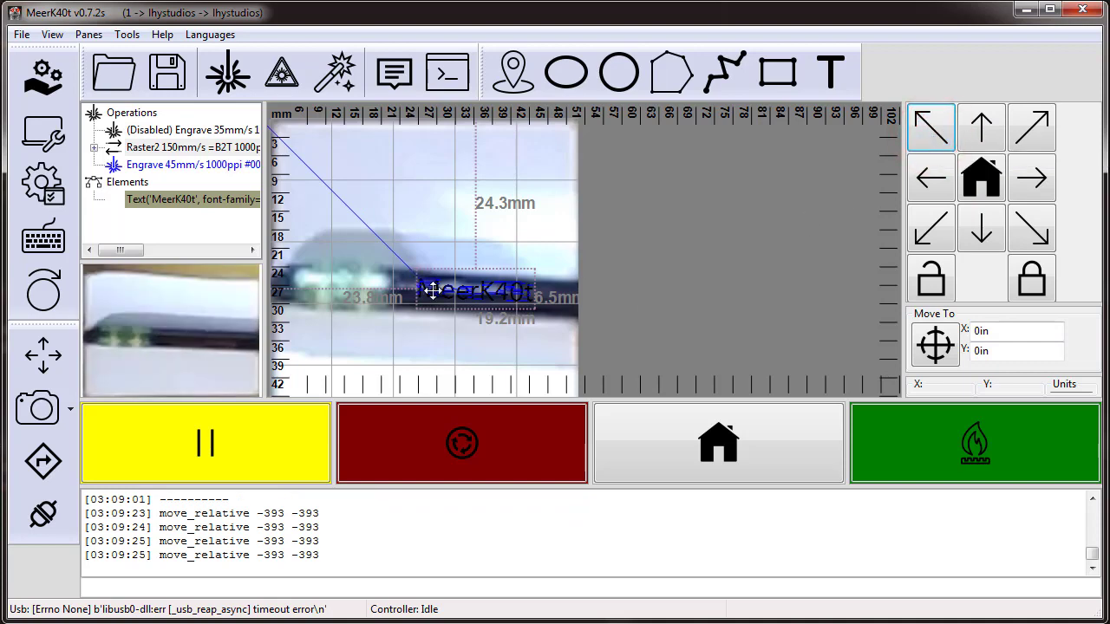
Refresh the camera background, drag the text off the engraved area, and zoom out to inspect.
{"action": "left_click", "coordinate": [176, 347]}
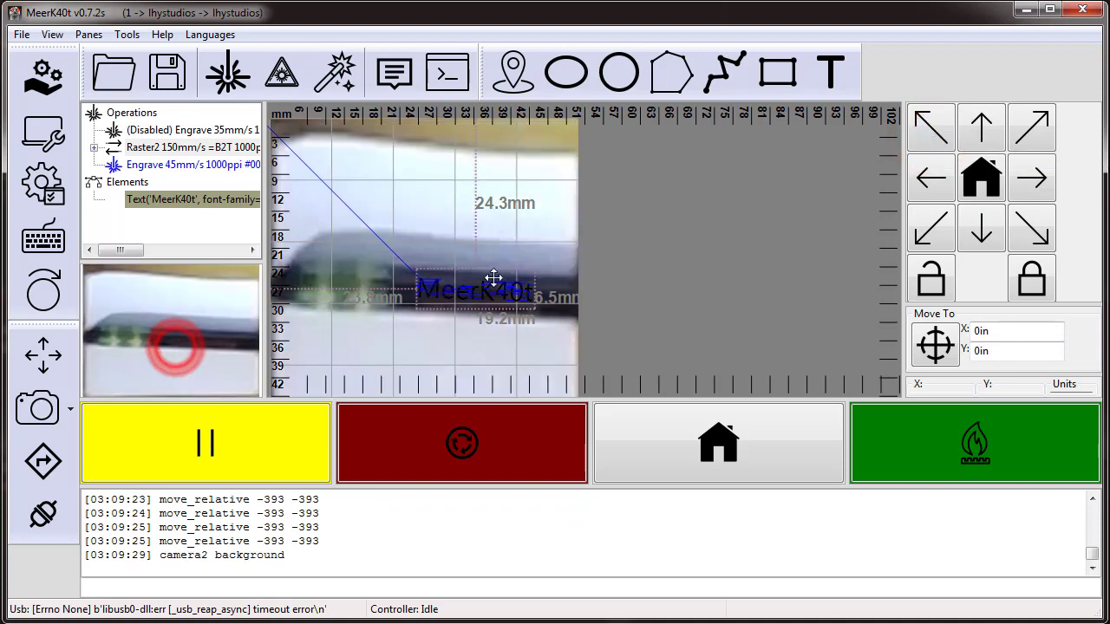
{"action": "left_click_drag", "start_coordinate": [478, 287], "coordinate": [491, 222]}
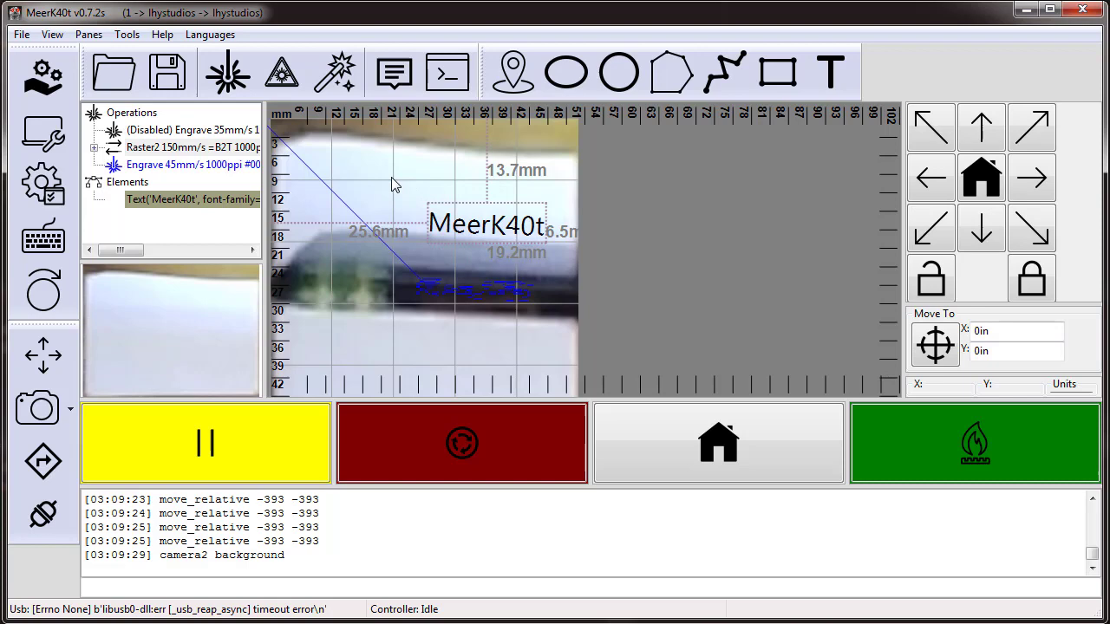
{"action": "middle_click_drag", "start_coordinate": [391, 177], "coordinate": [444, 176]}
{"action": "scroll", "coordinate": [476, 165], "scroll_direction": "down", "scroll_amount": 2}
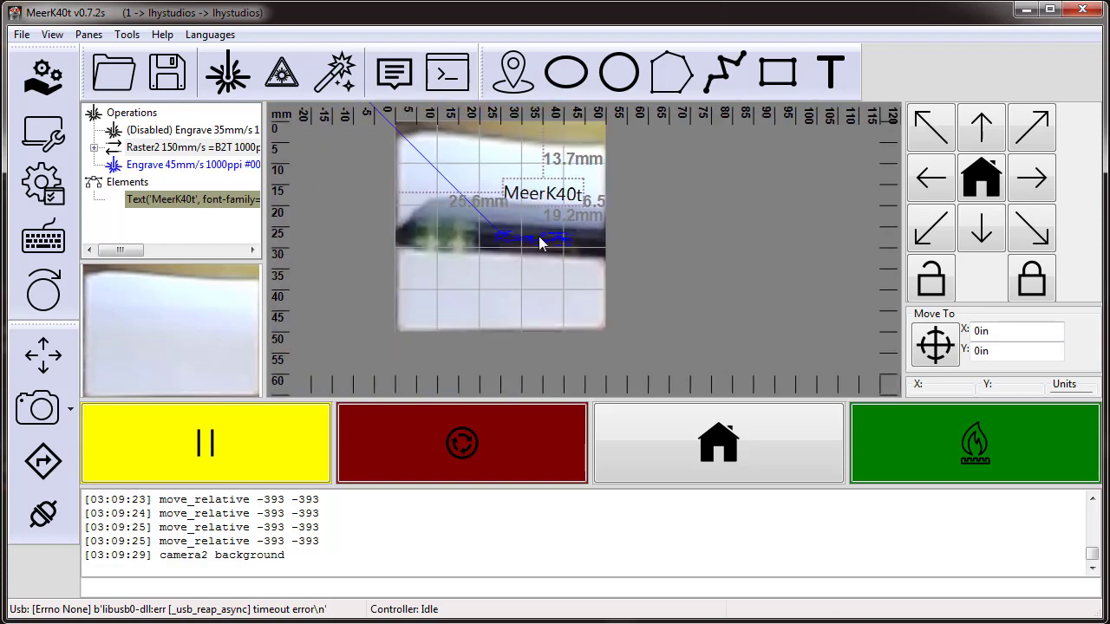